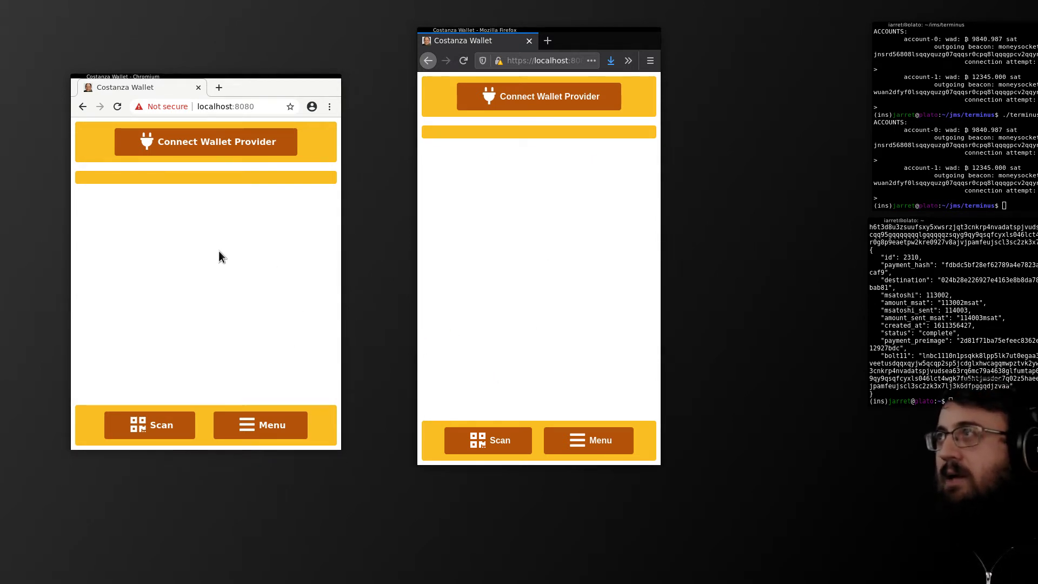
{"action": "mouse_move", "coordinate": [218, 256]}
{"action": "left_mouse_down"}
{"action": "mouse_move", "coordinate": [224, 240]}
{"action": "mouse_move", "coordinate": [229, 270]}
{"action": "left_mouse_up"}
{"action": "left_click_drag", "start_coordinate": [547, 234], "coordinate": [588, 241]}
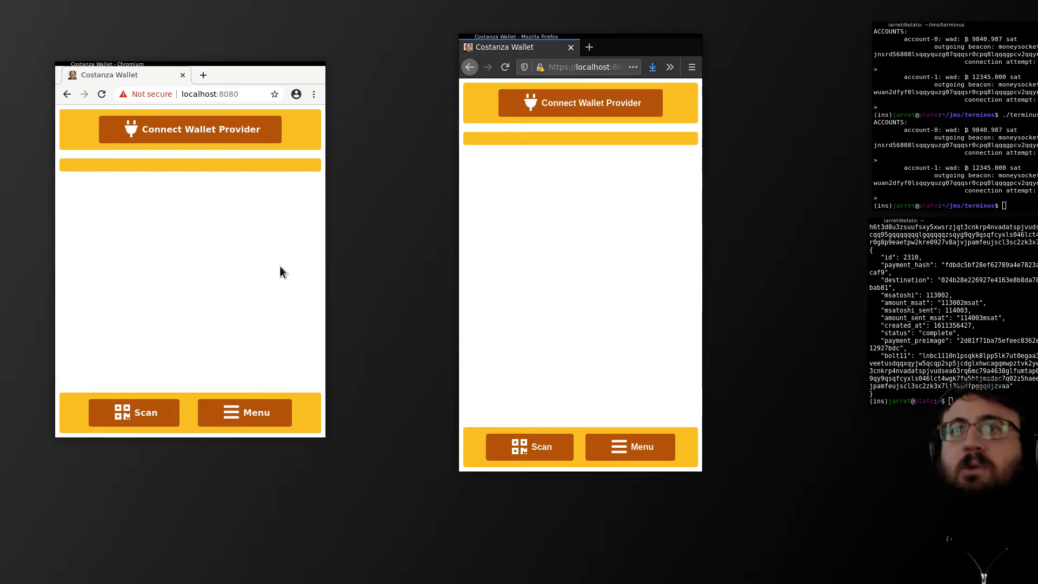
{"action": "left_click_drag", "start_coordinate": [145, 326], "coordinate": [173, 331]}
{"action": "left_click_drag", "start_coordinate": [617, 313], "coordinate": [634, 314]}
{"action": "left_click_drag", "start_coordinate": [254, 299], "coordinate": [232, 305]}
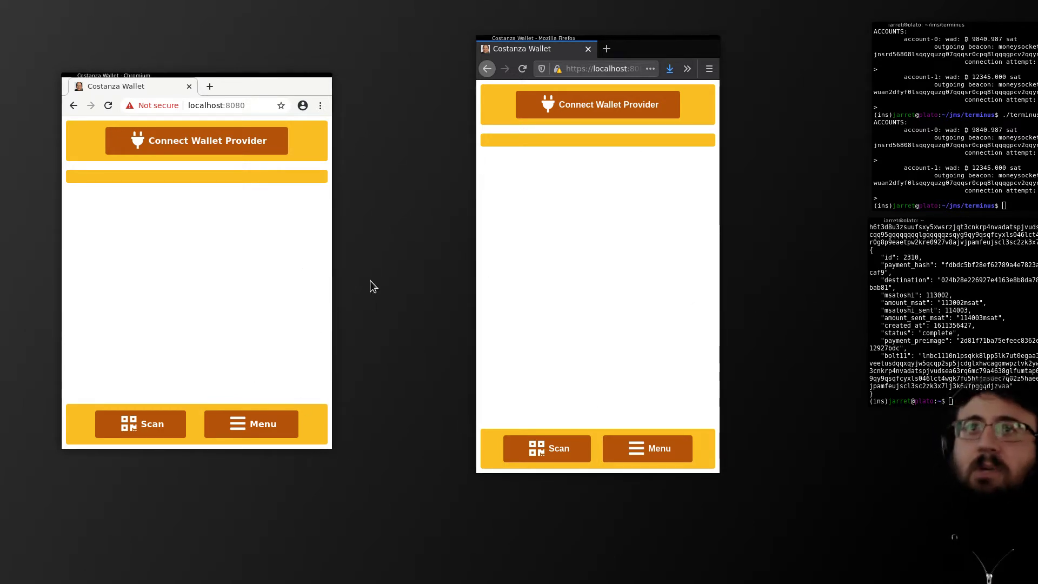
{"action": "left_click_drag", "start_coordinate": [625, 301], "coordinate": [606, 314]}
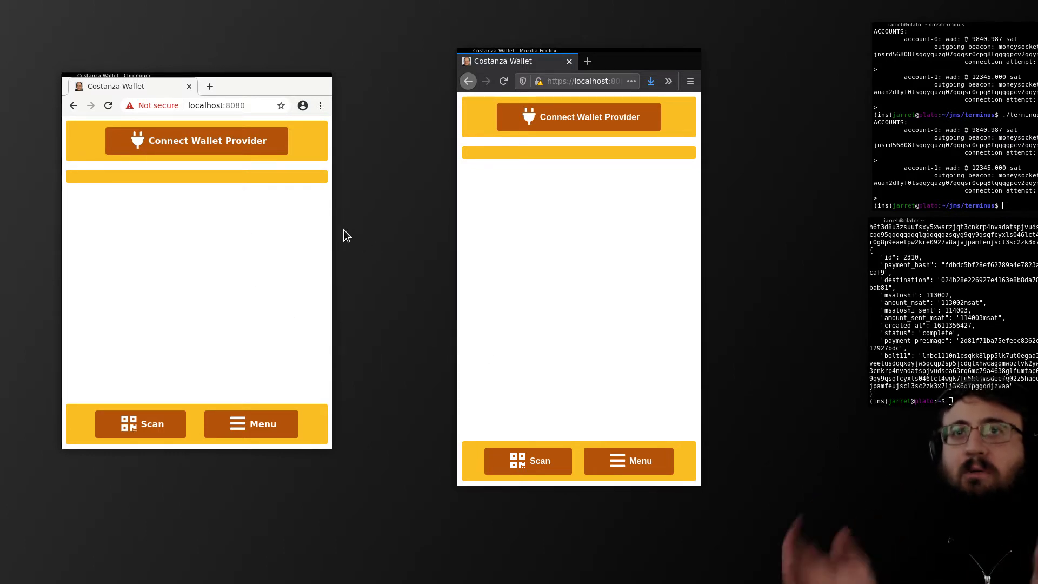
- Connect the Firefox wallet to its wallet provider using account-0's outgoing beacon copied from the terminal
{"action": "double_click", "coordinate": [1014, 142]}
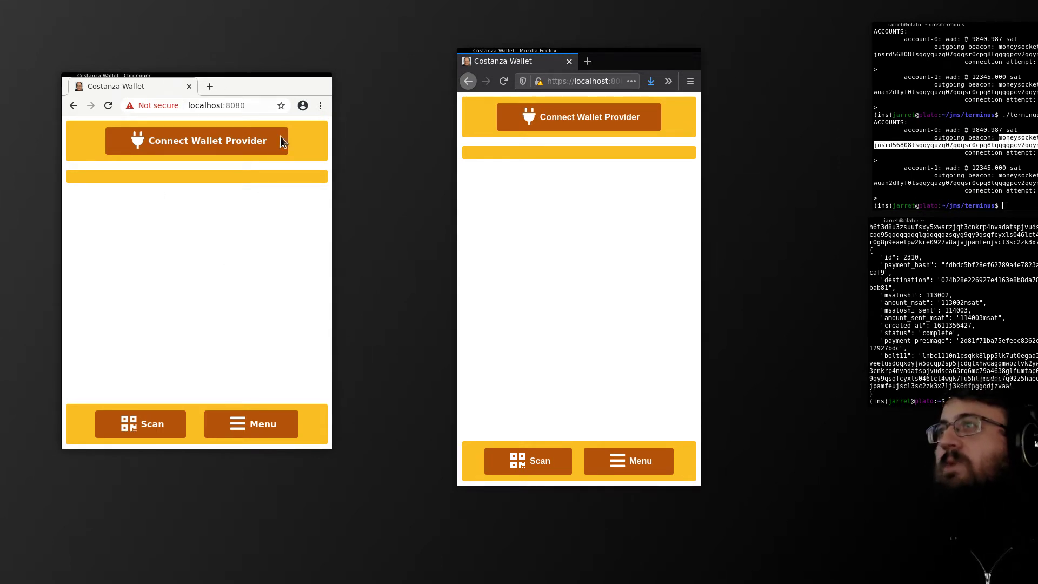
{"action": "left_click", "coordinate": [264, 420]}
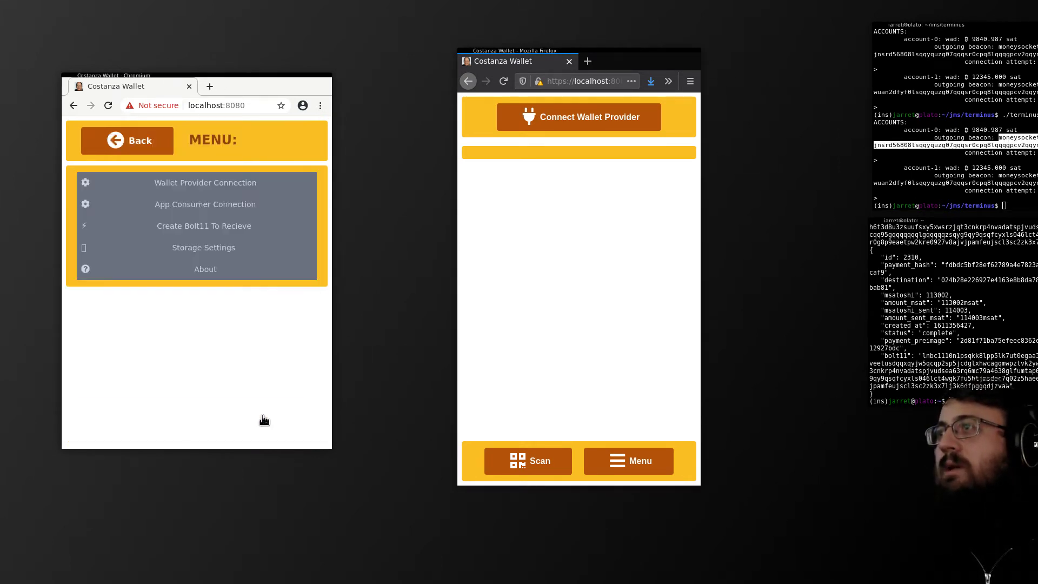
{"action": "left_click", "coordinate": [139, 141]}
{"action": "left_click", "coordinate": [627, 461]}
{"action": "left_click", "coordinate": [523, 120]}
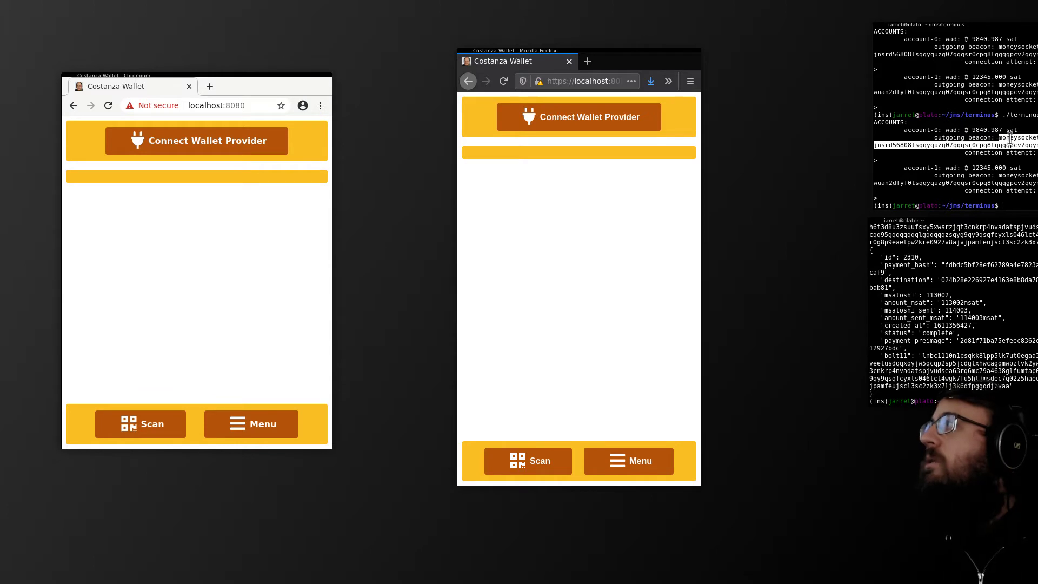
{"action": "left_click", "coordinate": [598, 136]}
{"action": "middle_click", "coordinate": [536, 208]}
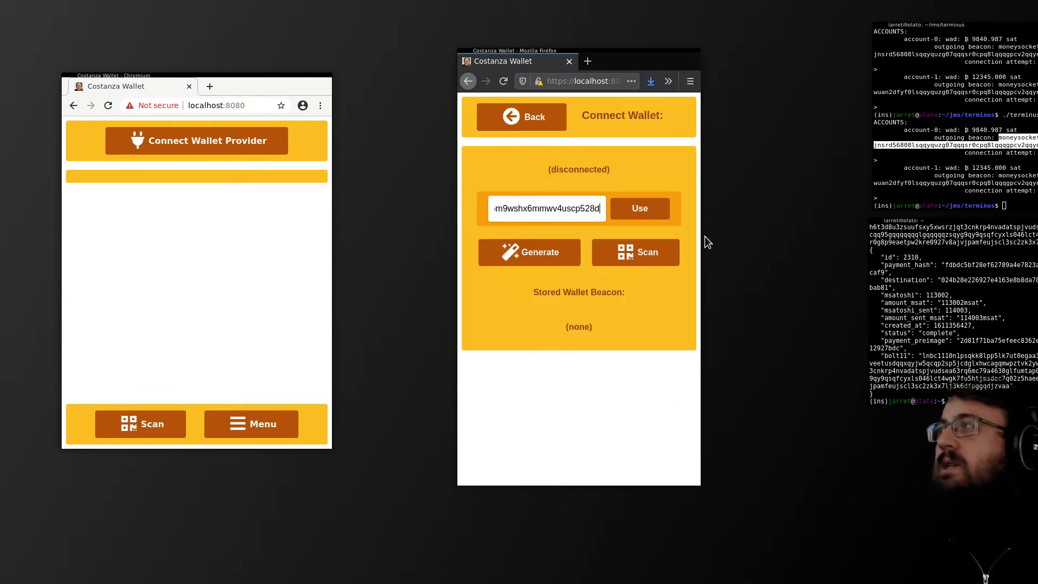
{"action": "left_click", "coordinate": [639, 208]}
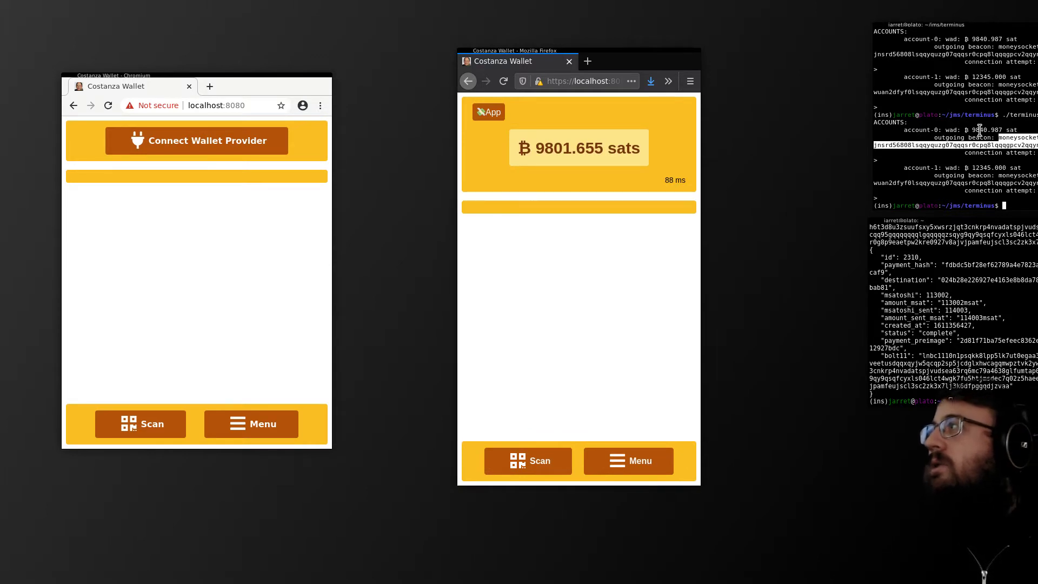
- Connect the Chromium wallet to its wallet provider using account-1's outgoing beacon copied from the terminal
{"action": "double_click", "coordinate": [980, 176]}
{"action": "double_click", "coordinate": [987, 183]}
{"action": "left_click", "coordinate": [194, 141]}
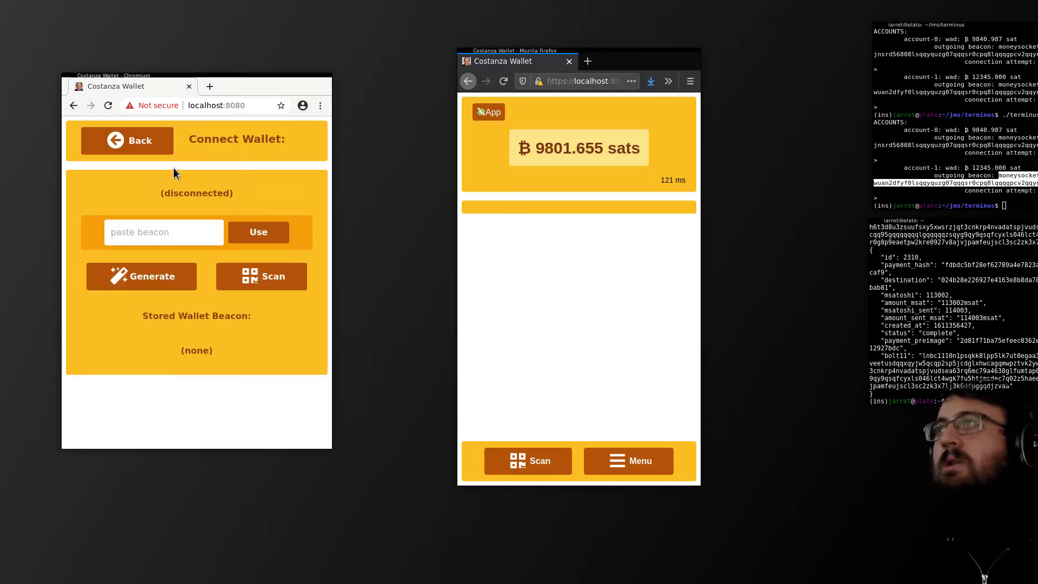
{"action": "middle_click", "coordinate": [167, 237]}
{"action": "left_click", "coordinate": [279, 235]}
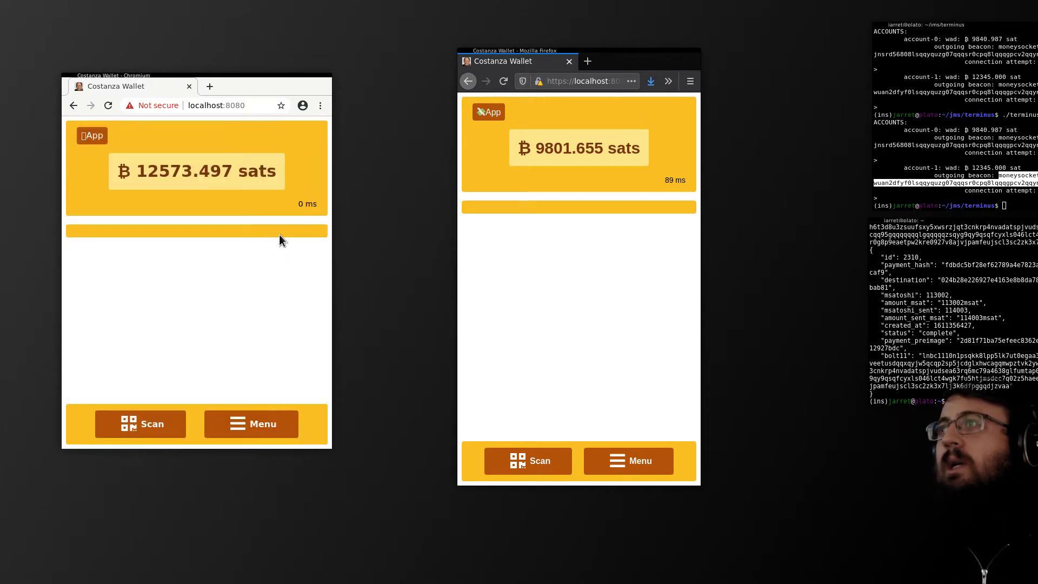
- Show both wallets' provider connections, disconnect the Chromium wallet and forget its stored wallet beacon
{"action": "left_click", "coordinate": [624, 141]}
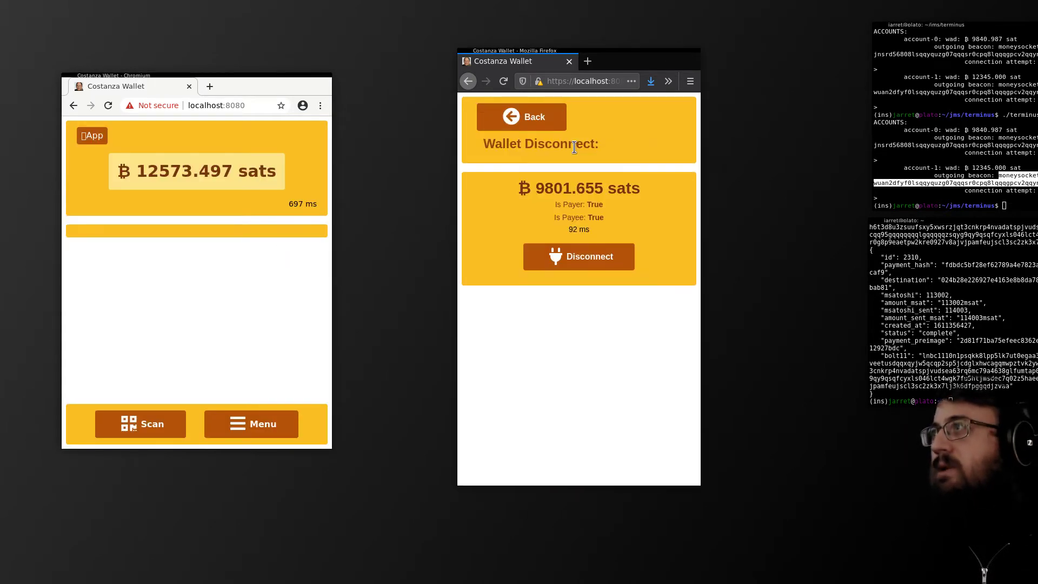
{"action": "left_click", "coordinate": [146, 180]}
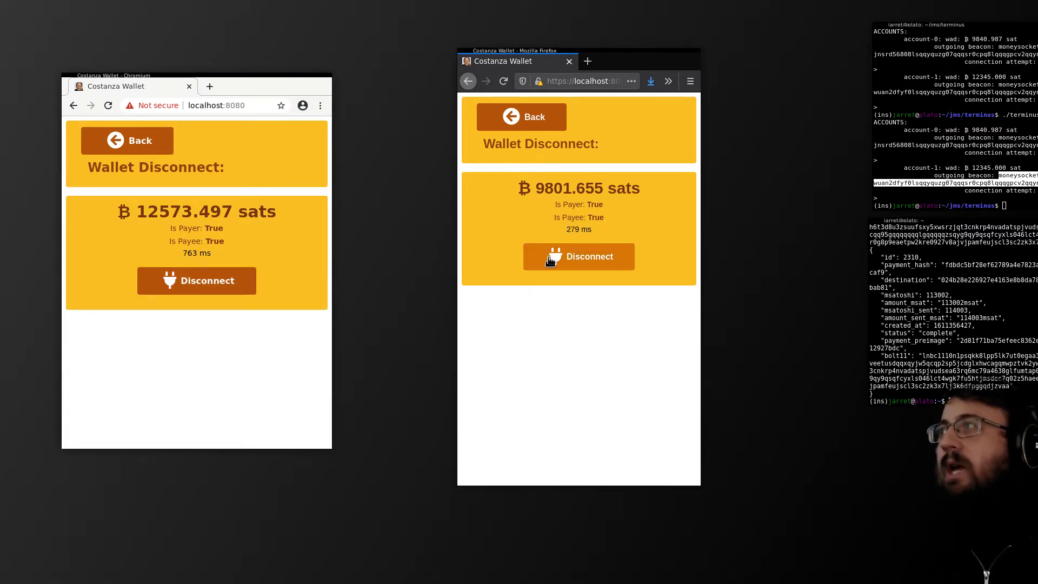
{"action": "left_click", "coordinate": [194, 282]}
{"action": "left_click", "coordinate": [172, 144]}
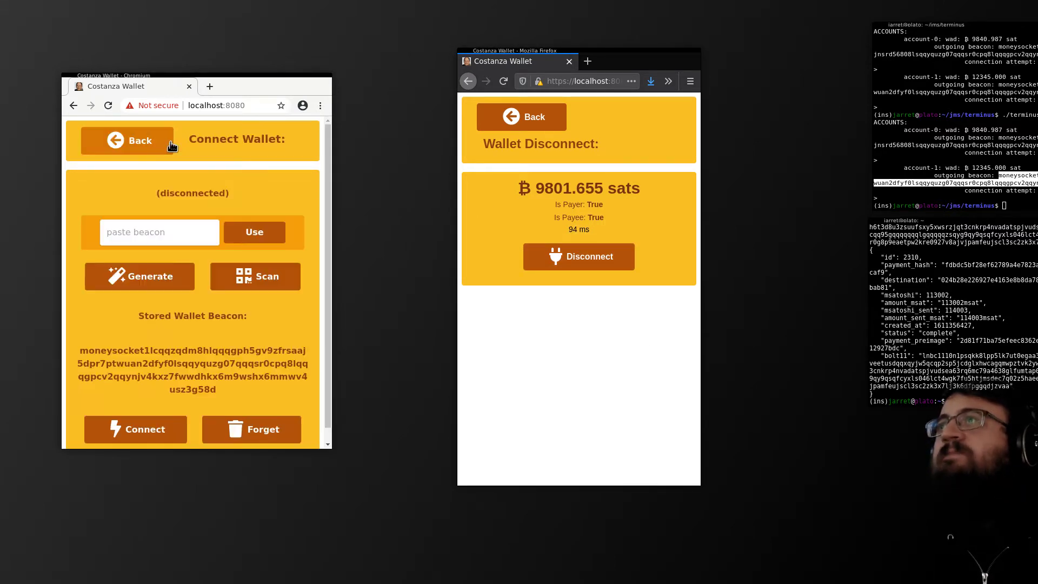
{"action": "left_click_drag", "start_coordinate": [81, 350], "coordinate": [348, 412]}
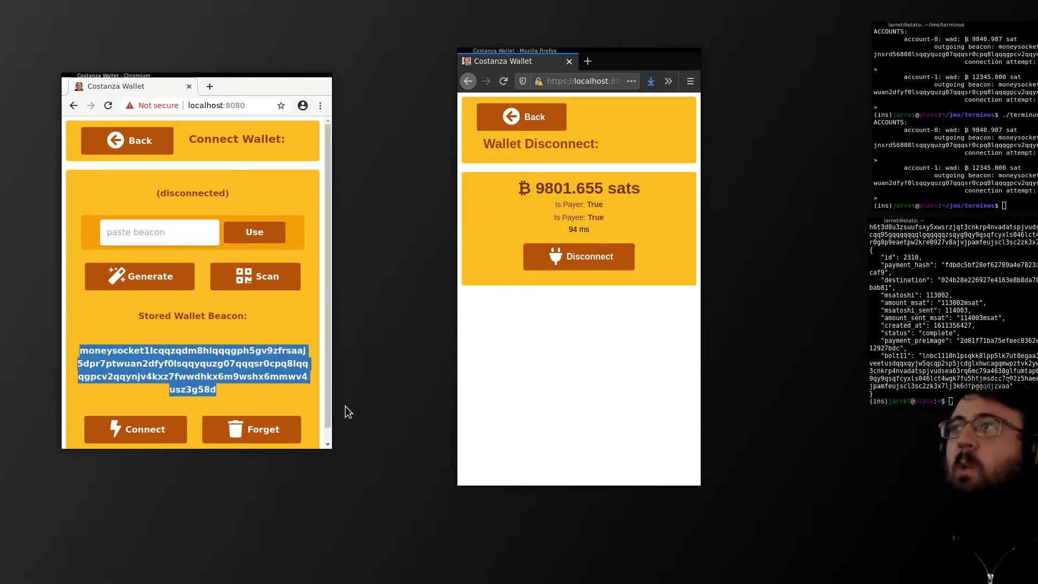
{"action": "left_click", "coordinate": [223, 399]}
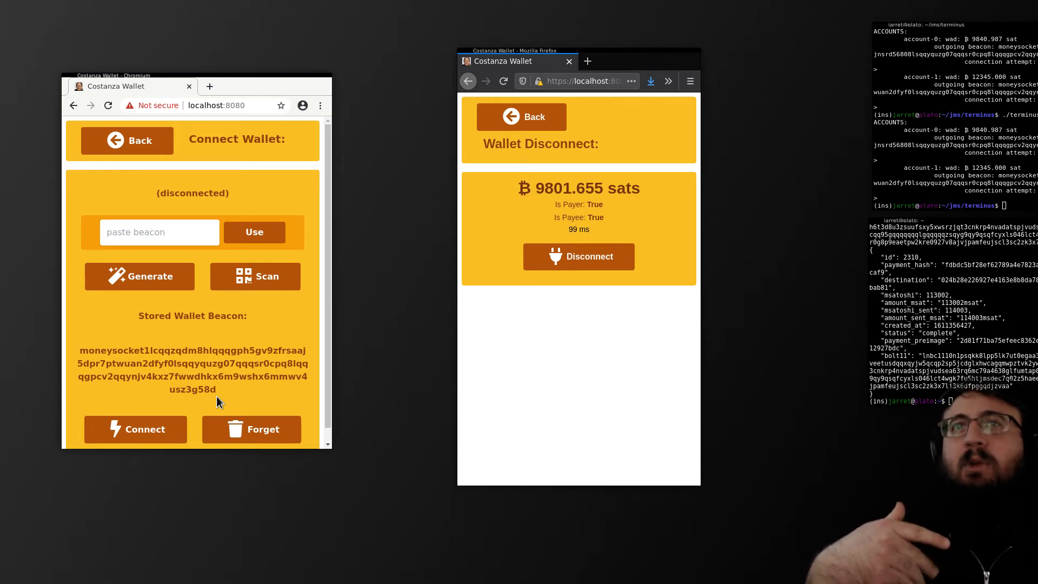
{"action": "left_click", "coordinate": [246, 431]}
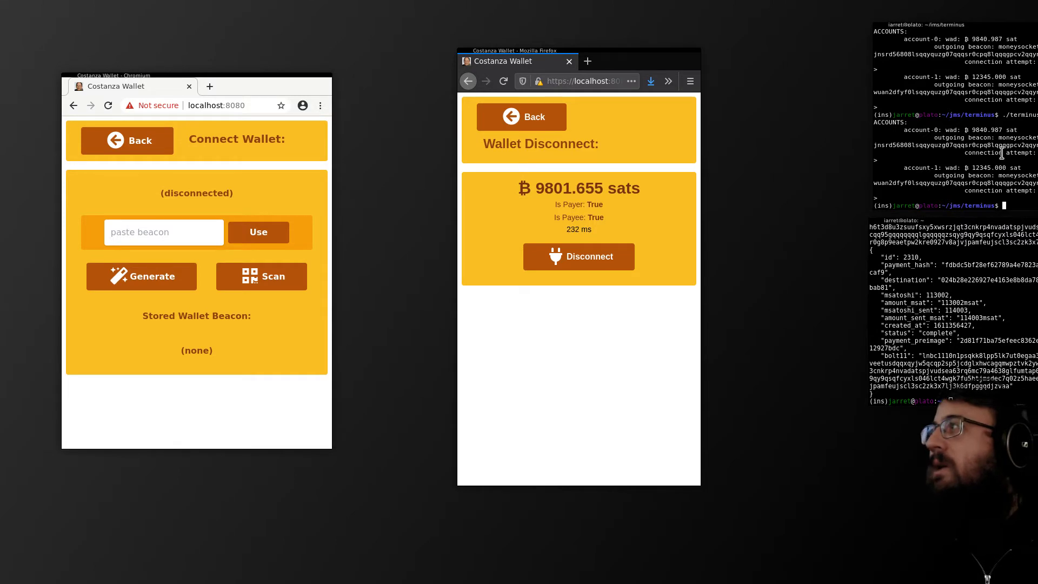
- Reconnect the Chromium wallet by copying account-1's outgoing beacon from the terminal again
{"action": "double_click", "coordinate": [1000, 179]}
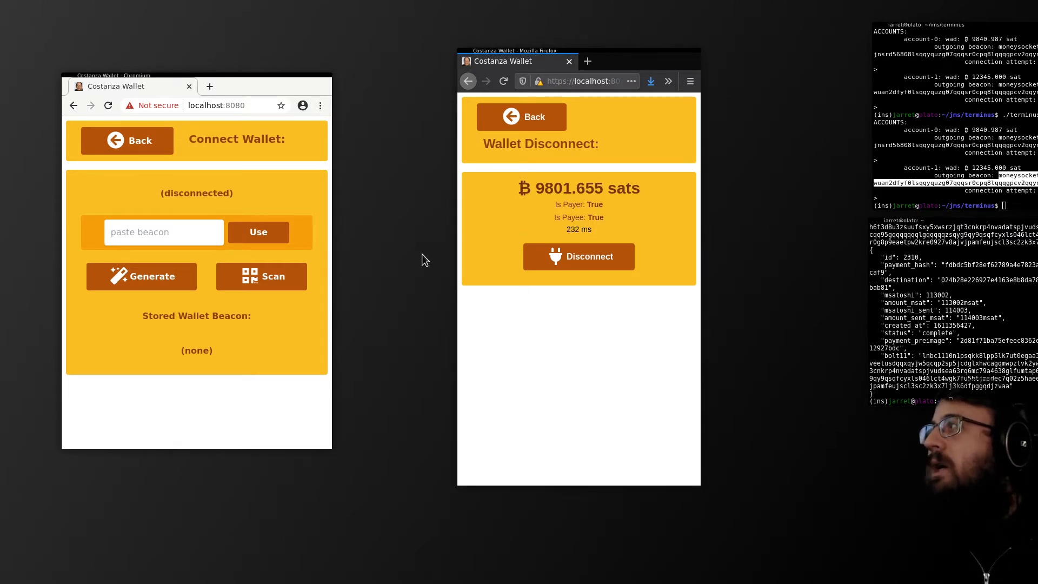
{"action": "middle_click", "coordinate": [143, 232]}
{"action": "left_click", "coordinate": [269, 233]}
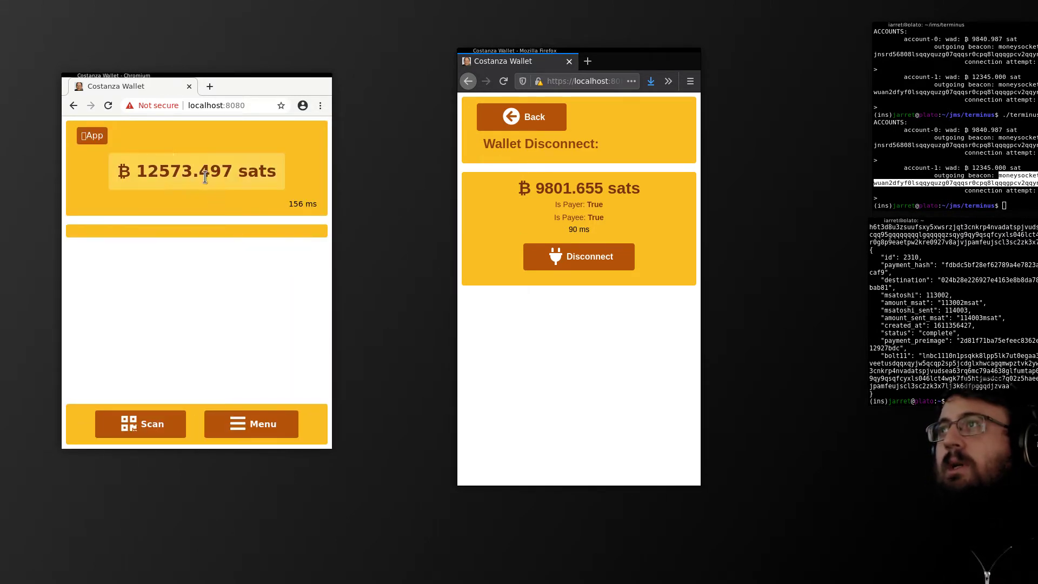
- Disconnect the Chromium wallet from its provider and reconnect it with the stored wallet beacon
{"action": "left_click", "coordinate": [249, 178]}
{"action": "left_click", "coordinate": [216, 282]}
{"action": "left_click", "coordinate": [214, 152]}
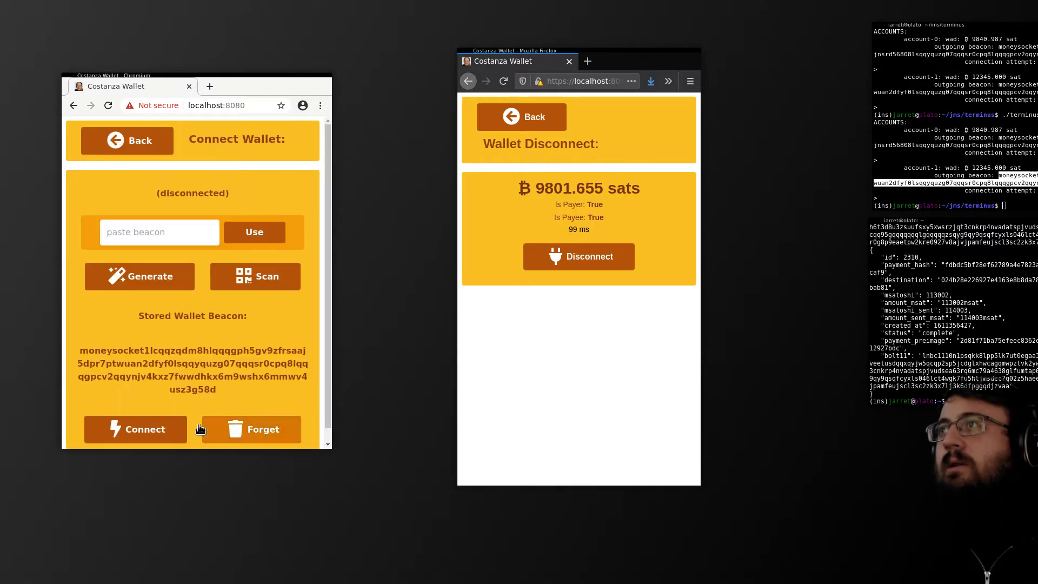
{"action": "left_click_drag", "start_coordinate": [86, 351], "coordinate": [273, 407]}
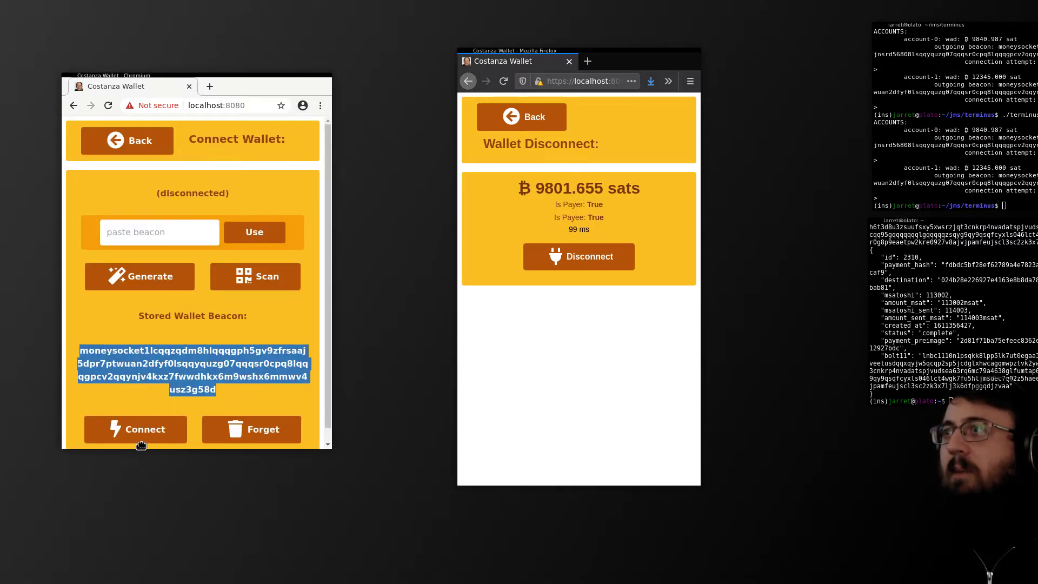
{"action": "left_click", "coordinate": [130, 427]}
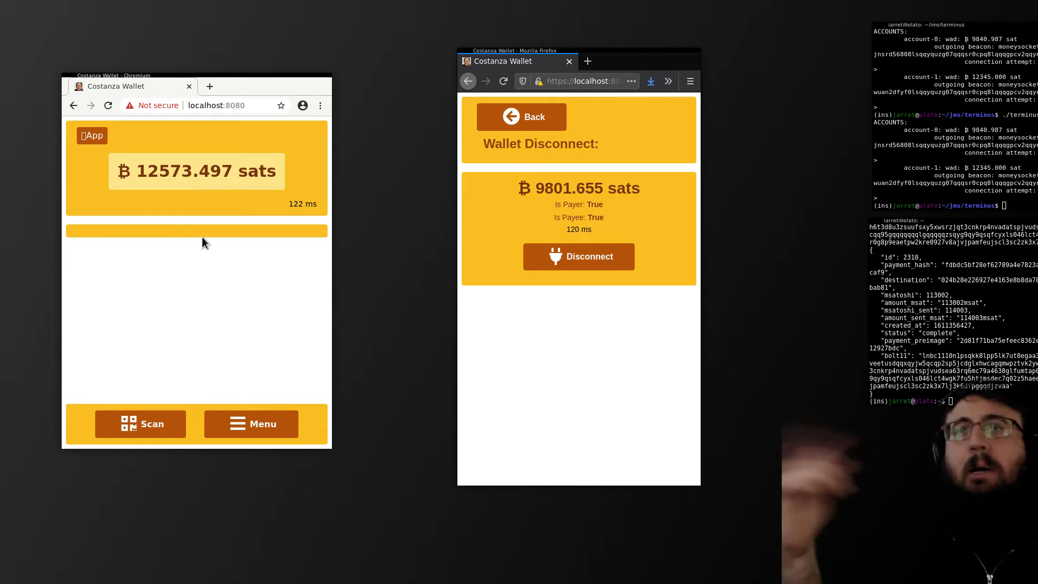
- Disconnect the Firefox wallet from its provider and reconnect it with its stored wallet beacon
{"action": "left_click", "coordinate": [590, 263]}
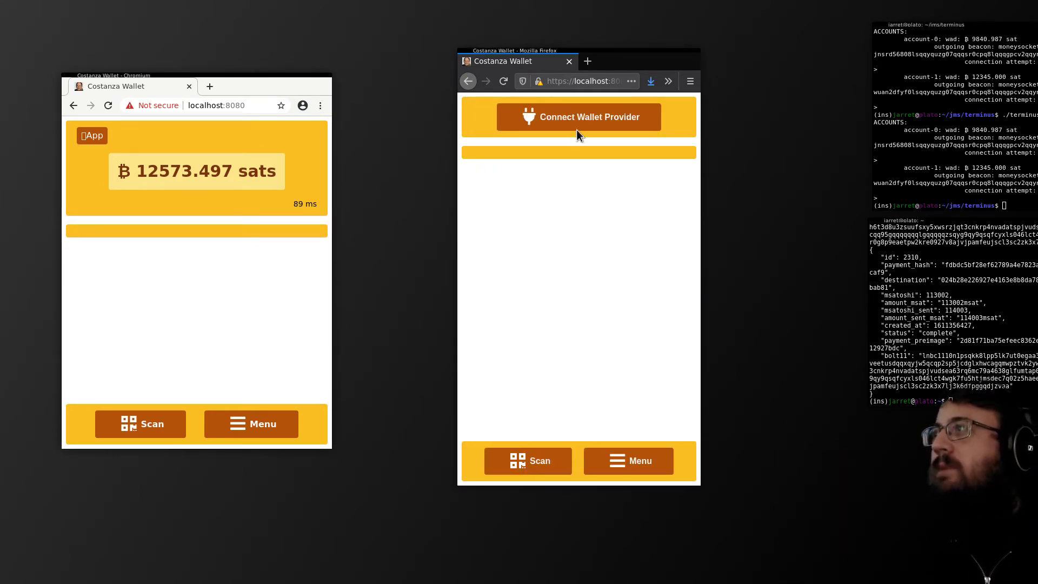
{"action": "left_click", "coordinate": [576, 128]}
{"action": "left_click", "coordinate": [554, 398]}
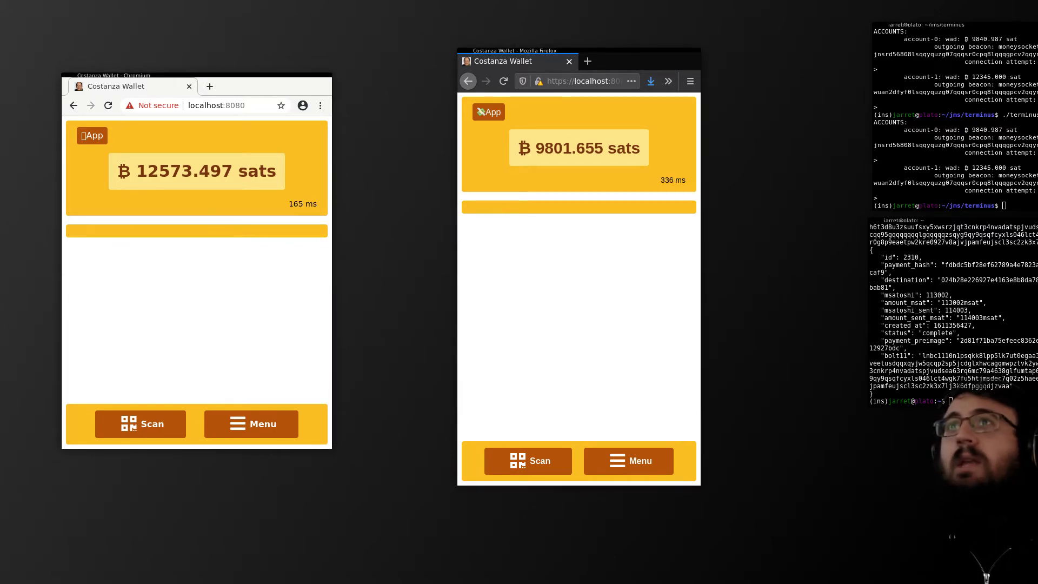
- Bring in the socket.money/mover browser window and arrange it between the two Costanza Wallet windows
{"action": "left_click_drag", "start_coordinate": [243, 581], "coordinate": [400, 195]}
{"action": "left_click_drag", "start_coordinate": [158, 308], "coordinate": [136, 312]}
{"action": "left_click_drag", "start_coordinate": [581, 342], "coordinate": [730, 342]}
{"action": "left_click_drag", "start_coordinate": [388, 324], "coordinate": [492, 321]}
{"action": "left_click_drag", "start_coordinate": [709, 305], "coordinate": [689, 304]}
{"action": "mouse_move", "coordinate": [223, 341]}
{"action": "left_mouse_down"}
{"action": "mouse_move", "coordinate": [210, 321]}
{"action": "mouse_move", "coordinate": [224, 337]}
{"action": "left_mouse_up"}
{"action": "left_click_drag", "start_coordinate": [513, 258], "coordinate": [500, 264]}
{"action": "left_click_drag", "start_coordinate": [688, 283], "coordinate": [697, 286]}
{"action": "left_click_drag", "start_coordinate": [216, 295], "coordinate": [203, 304]}
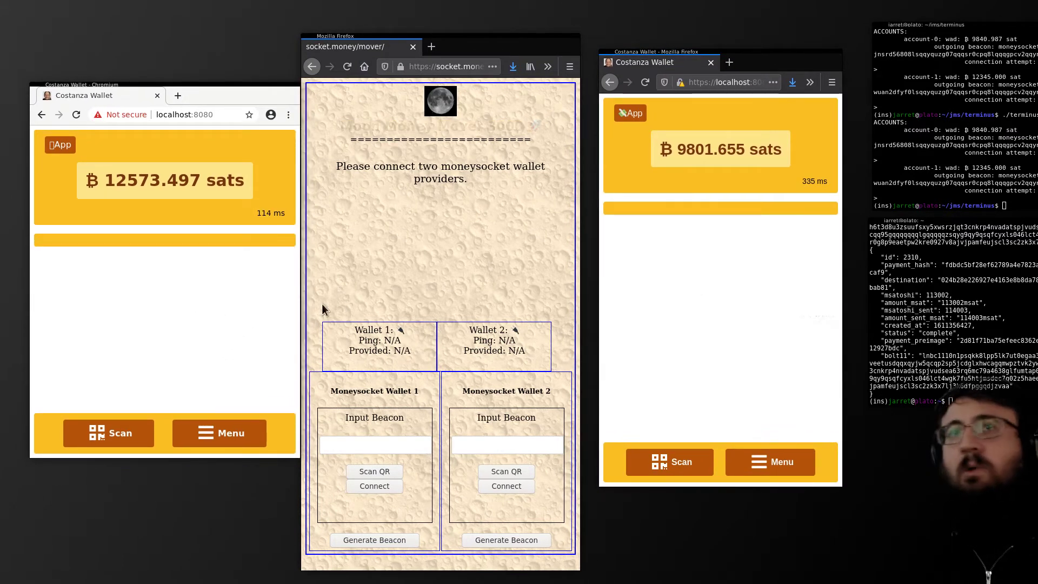
{"action": "left_click", "coordinate": [630, 113]}
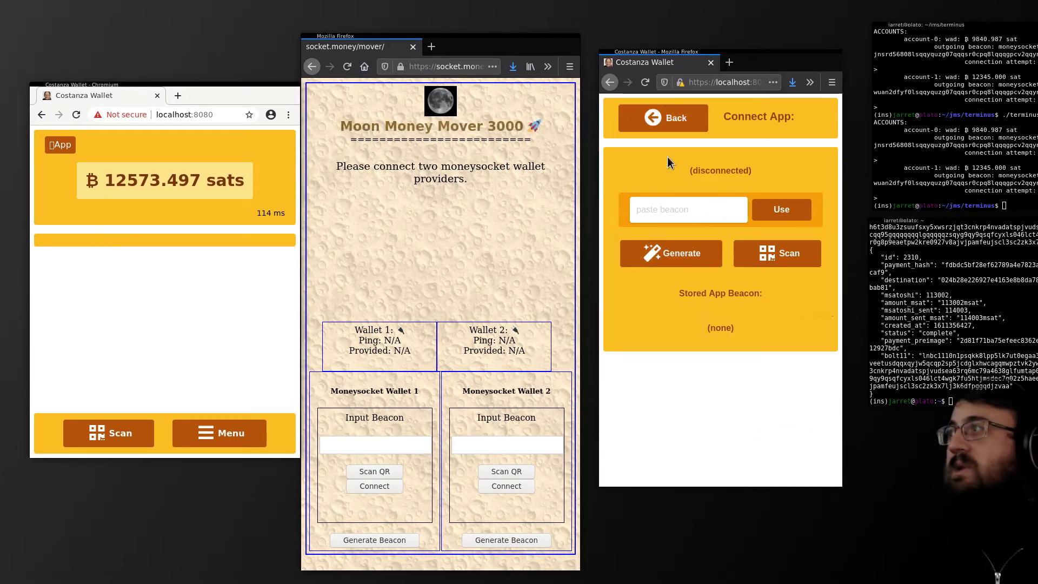
{"action": "left_click", "coordinate": [57, 148]}
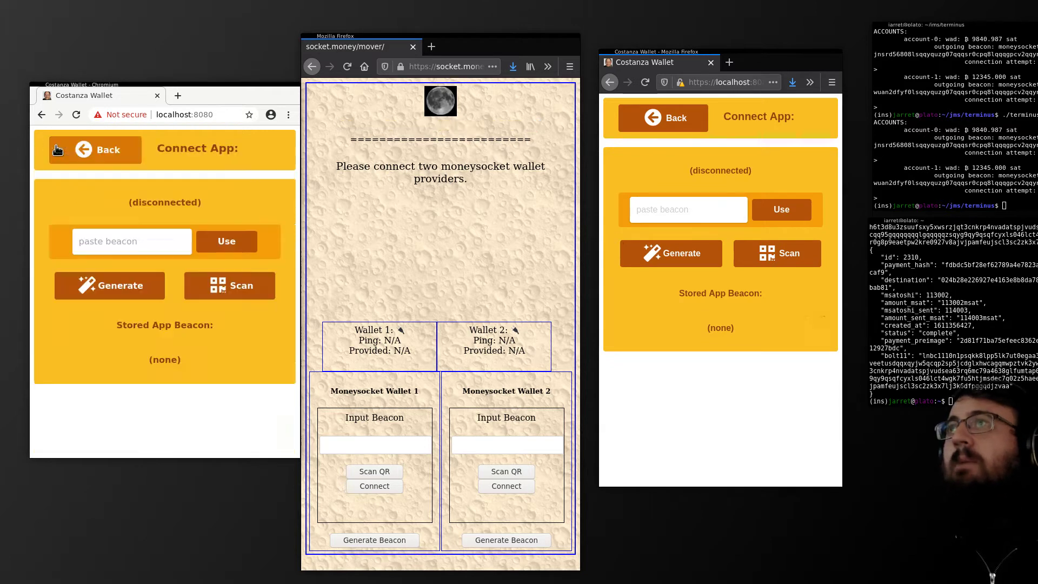
{"action": "left_click", "coordinate": [85, 149]}
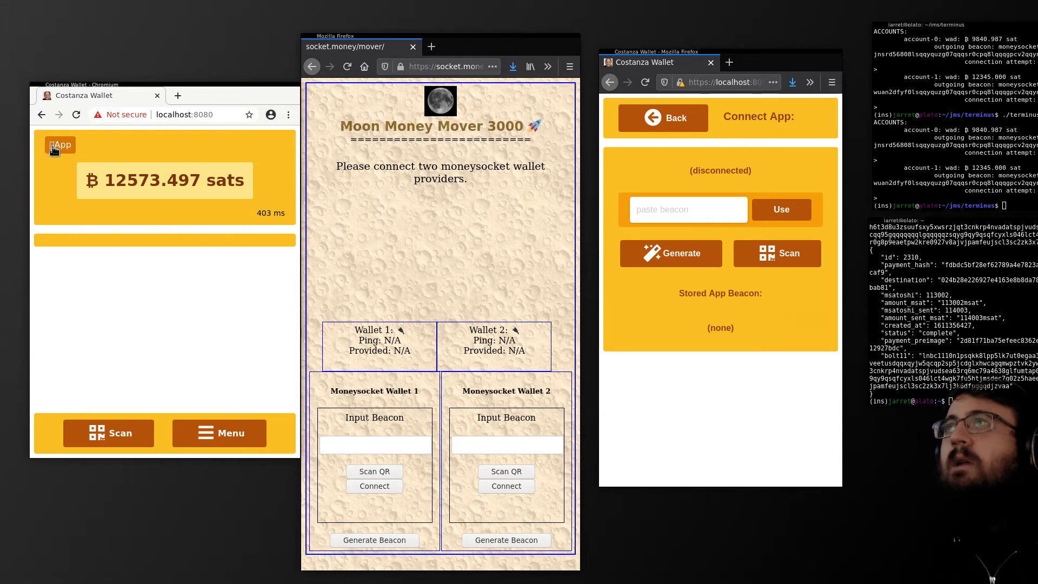
{"action": "left_click", "coordinate": [664, 118]}
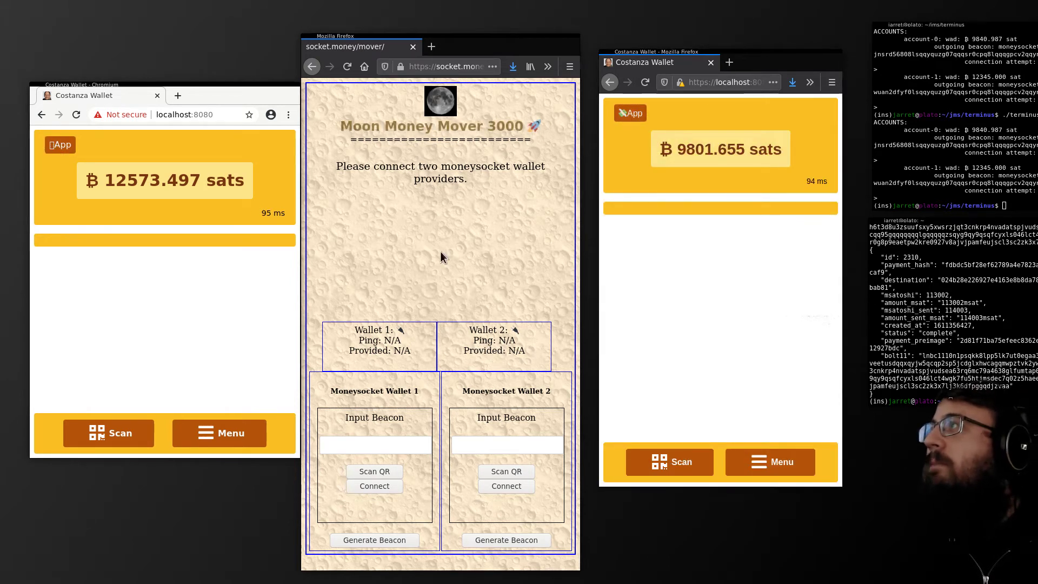
- With both wallets' app connection pages open, generate beacons for Moneysocket Wallet 1 and Wallet 2 in the mover and start connecting them
{"action": "left_click", "coordinate": [630, 113]}
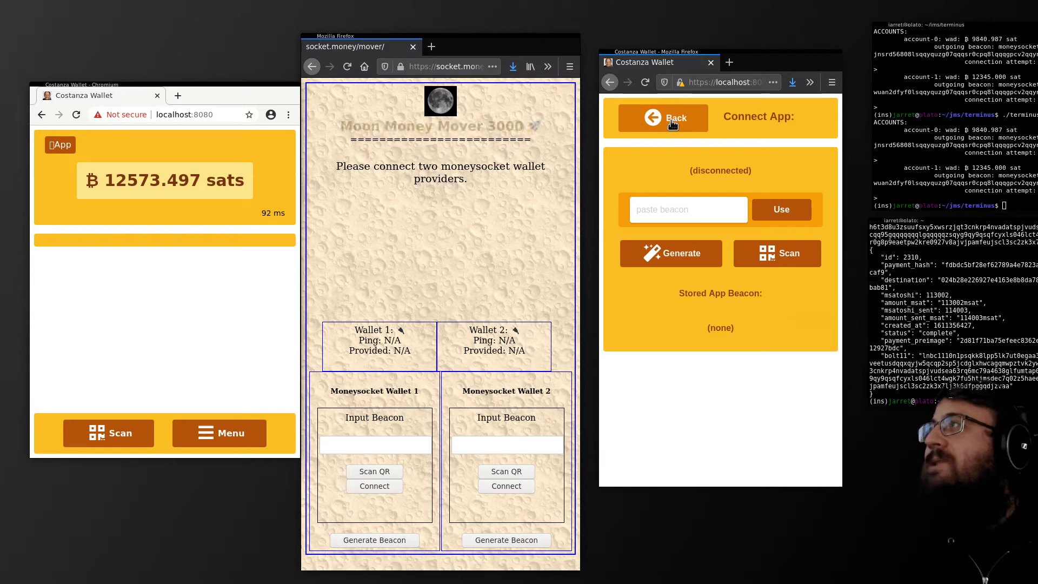
{"action": "left_click", "coordinate": [60, 146]}
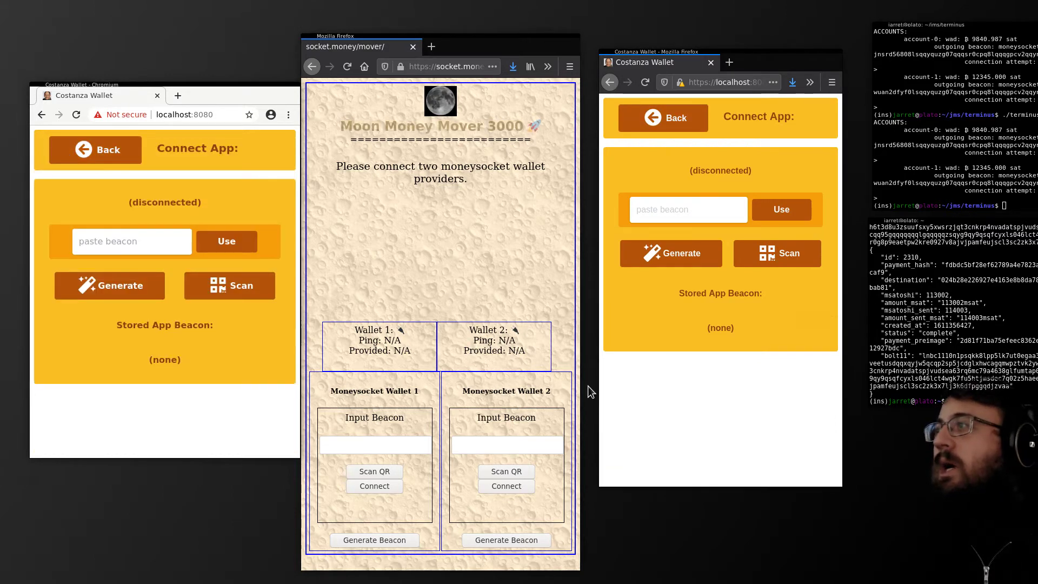
{"action": "left_click", "coordinate": [515, 541]}
{"action": "left_click", "coordinate": [374, 540]}
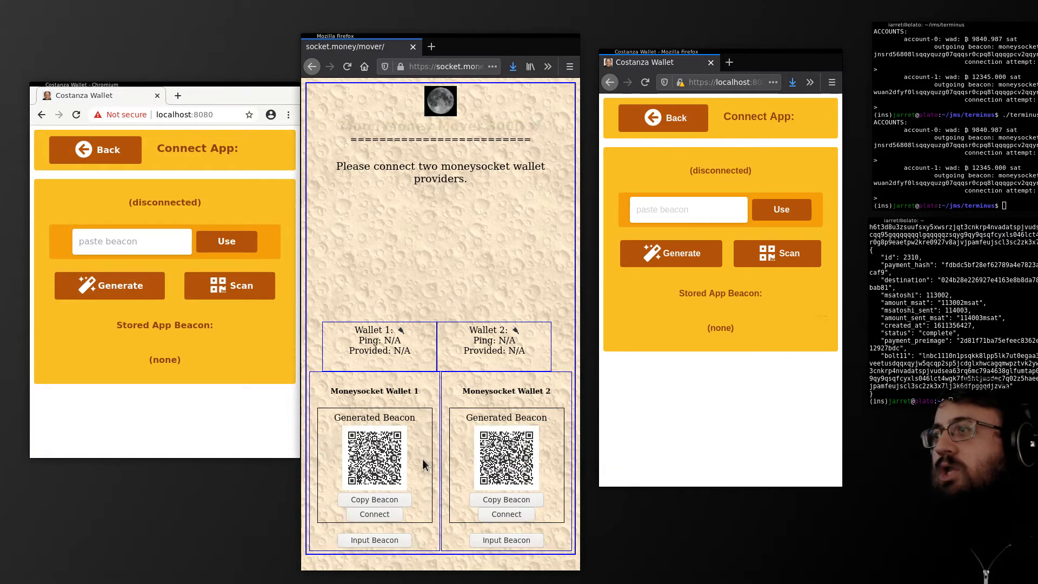
{"action": "left_click", "coordinate": [380, 515]}
{"action": "left_click", "coordinate": [504, 514]}
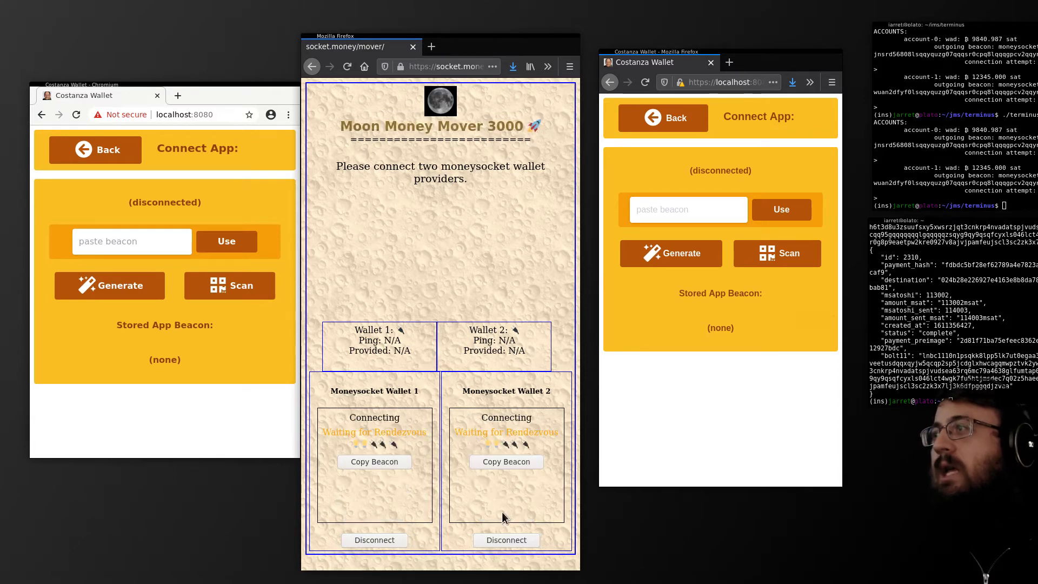
- Connect the Firefox wallet to the mover as an app using the copied Moneysocket Wallet 2 beacon
{"action": "left_click", "coordinate": [514, 461]}
{"action": "right_click", "coordinate": [691, 209]}
{"action": "left_click", "coordinate": [718, 254]}
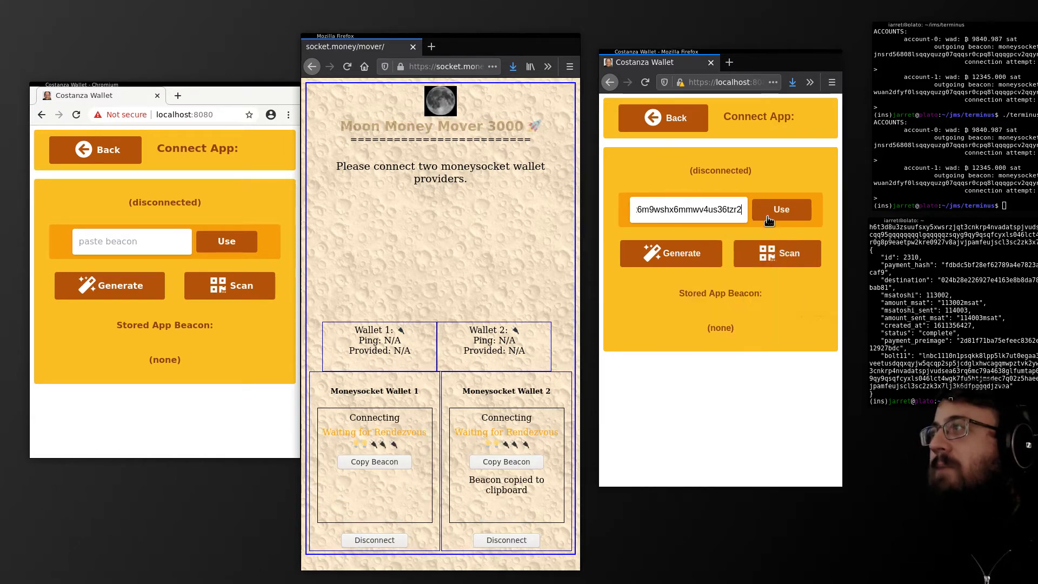
{"action": "left_click", "coordinate": [780, 211]}
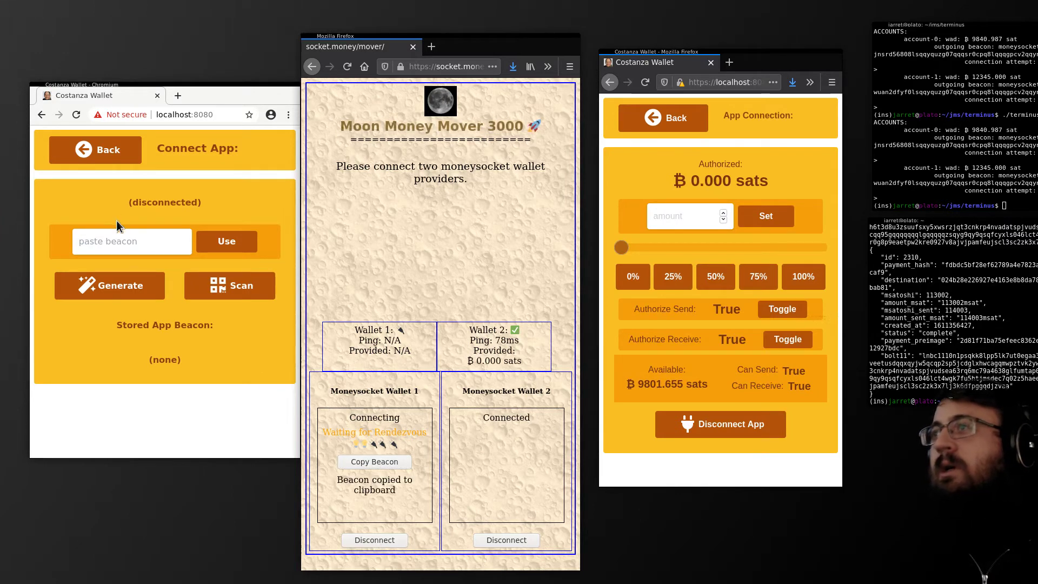
- Connect the Chromium wallet to the mover as an app using the copied Moneysocket Wallet 1 beacon
{"action": "right_click", "coordinate": [120, 241]}
{"action": "left_click", "coordinate": [152, 311]}
{"action": "left_click", "coordinate": [233, 241]}
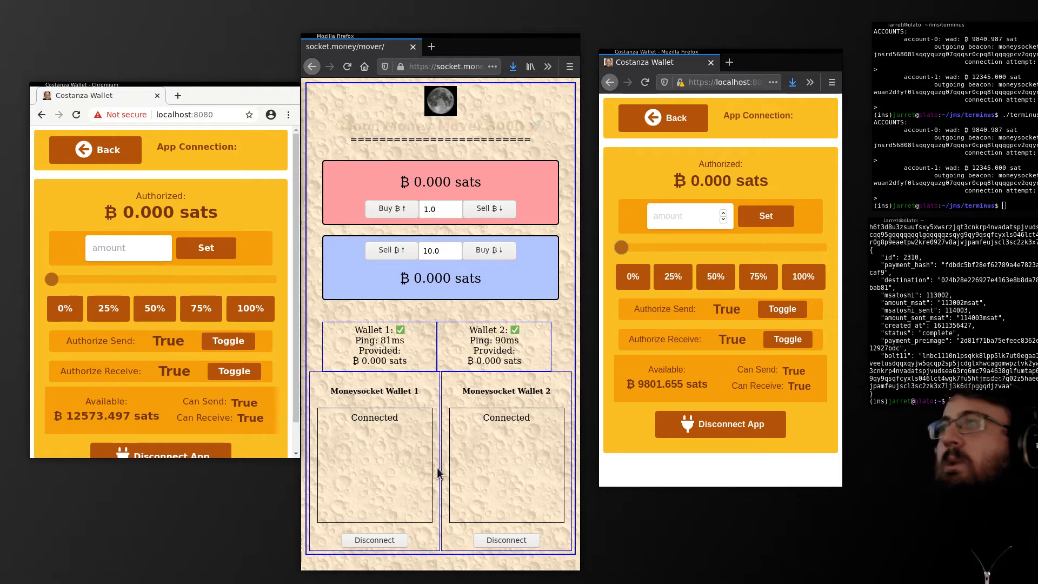
- Enlarge the Chromium wallet window to fit its whole app connection page and check the balances both wallets provide to the mover
{"action": "left_click_drag", "start_coordinate": [234, 493], "coordinate": [230, 501]}
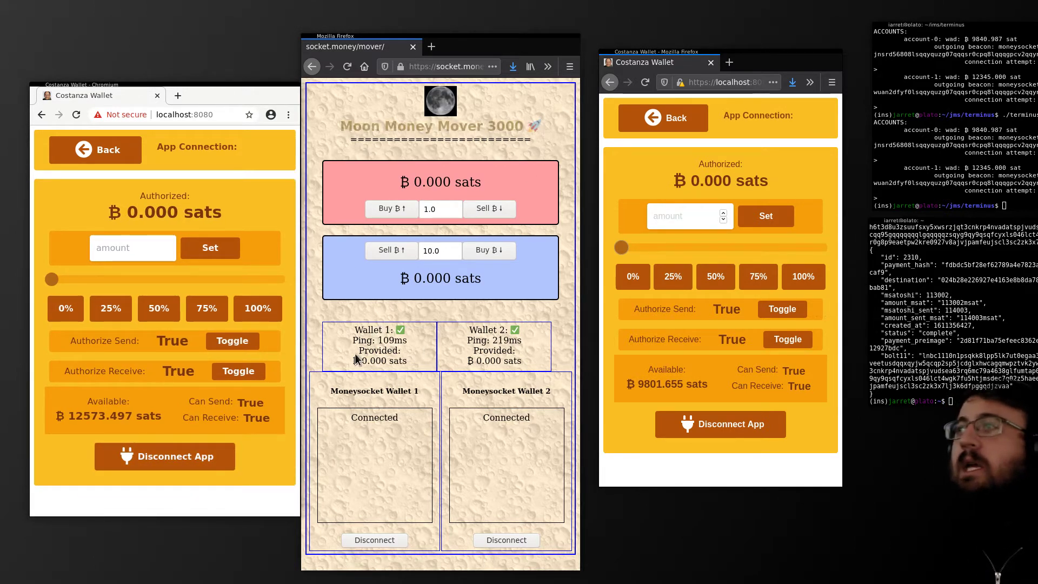
{"action": "left_click_drag", "start_coordinate": [354, 361], "coordinate": [482, 355]}
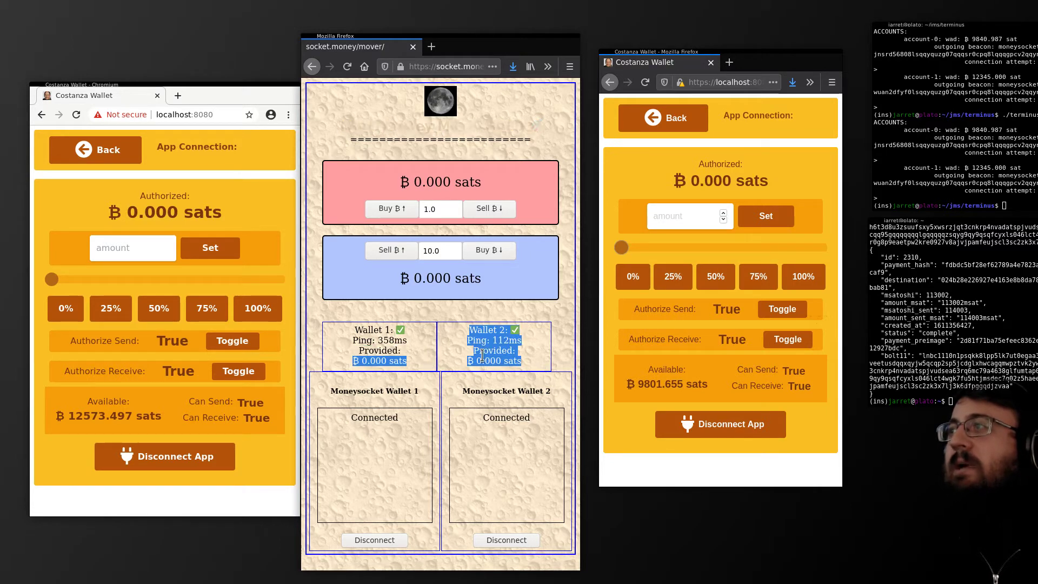
{"action": "left_click", "coordinate": [471, 354]}
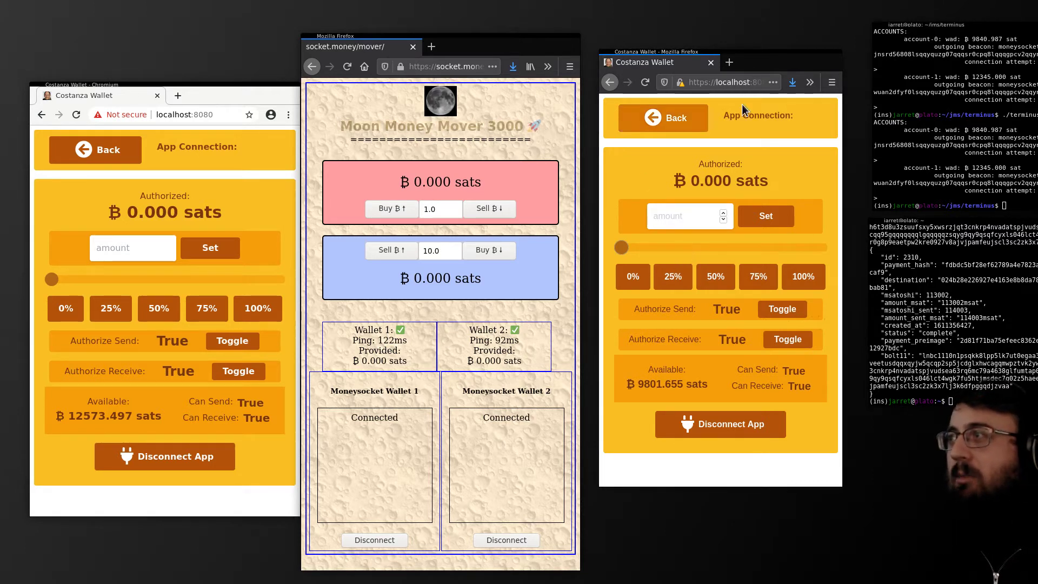
- Authorize 50% of the Firefox wallet's balance, 4900.828 sats, for the app and check Wallet 2's balance in the mover
{"action": "left_click", "coordinate": [720, 279]}
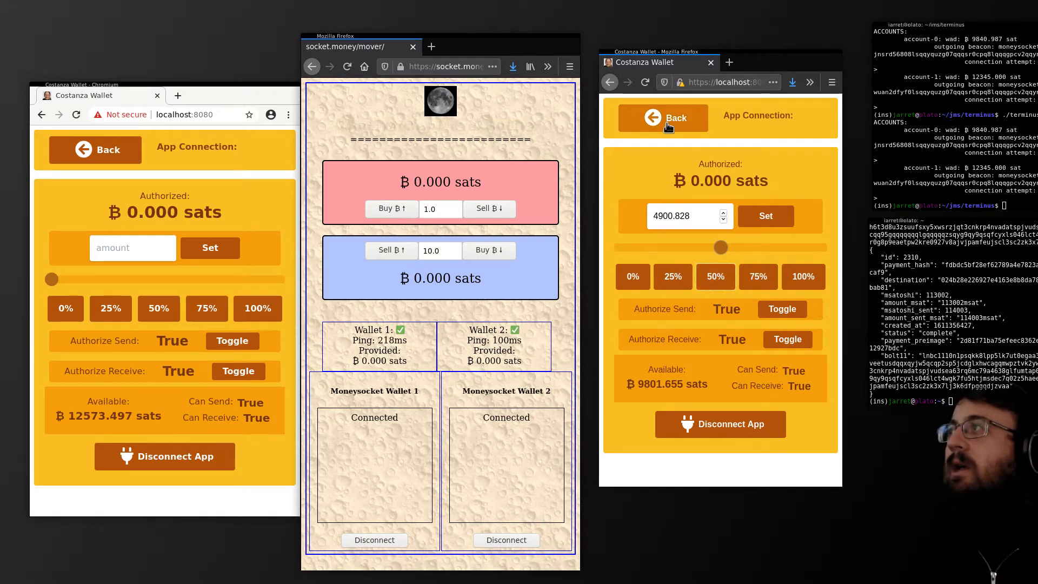
{"action": "left_click_drag", "start_coordinate": [639, 383], "coordinate": [706, 384]}
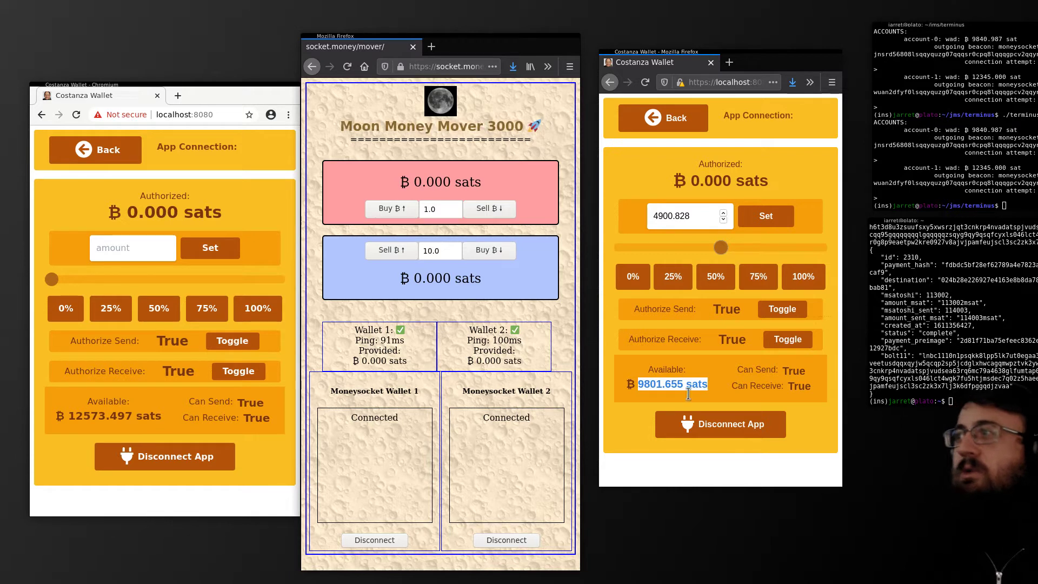
{"action": "left_click", "coordinate": [648, 406]}
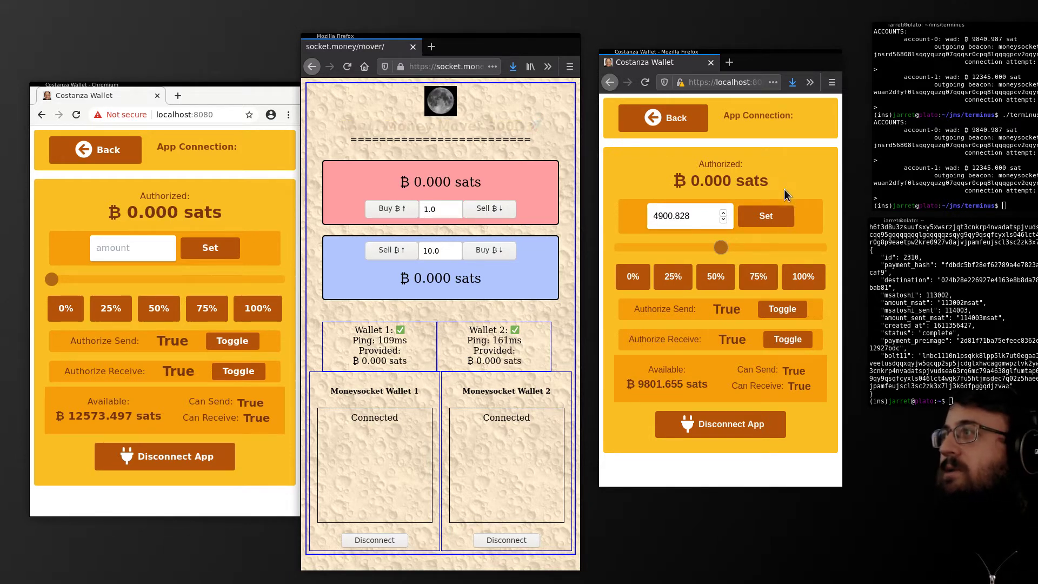
{"action": "left_click", "coordinate": [769, 223]}
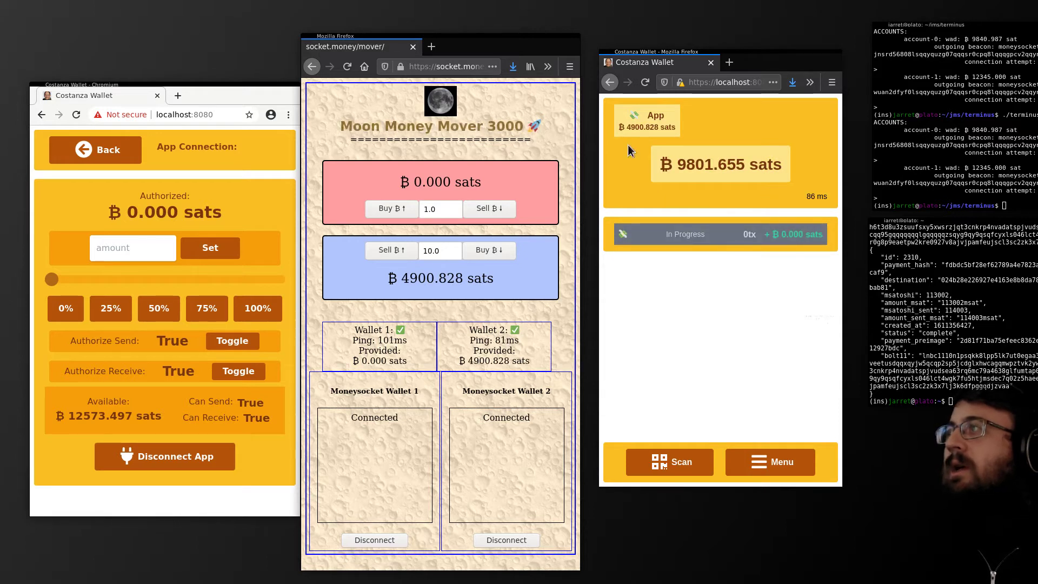
{"action": "left_click_drag", "start_coordinate": [388, 276], "coordinate": [550, 274]}
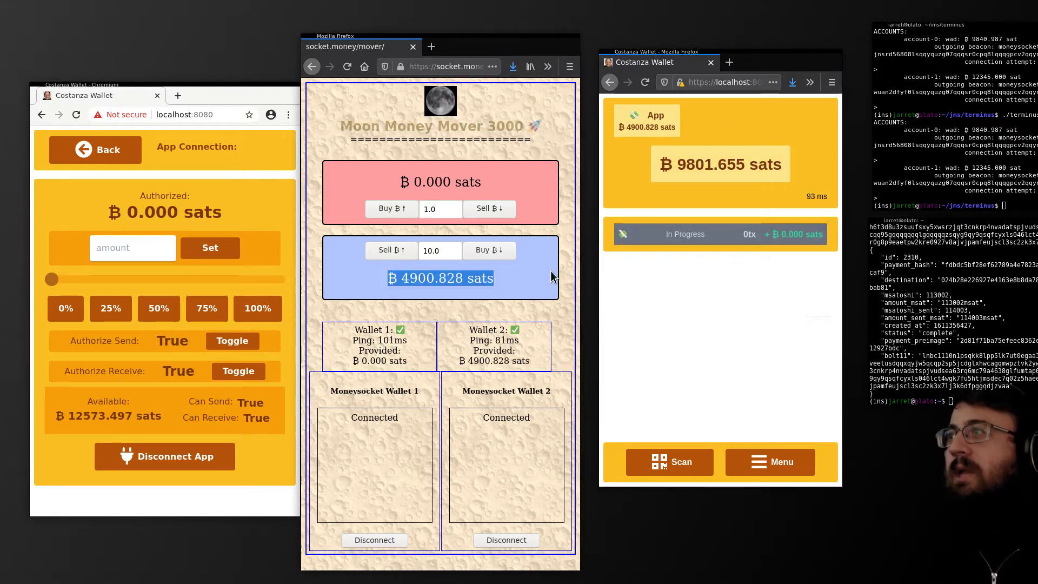
{"action": "left_click", "coordinate": [514, 277]}
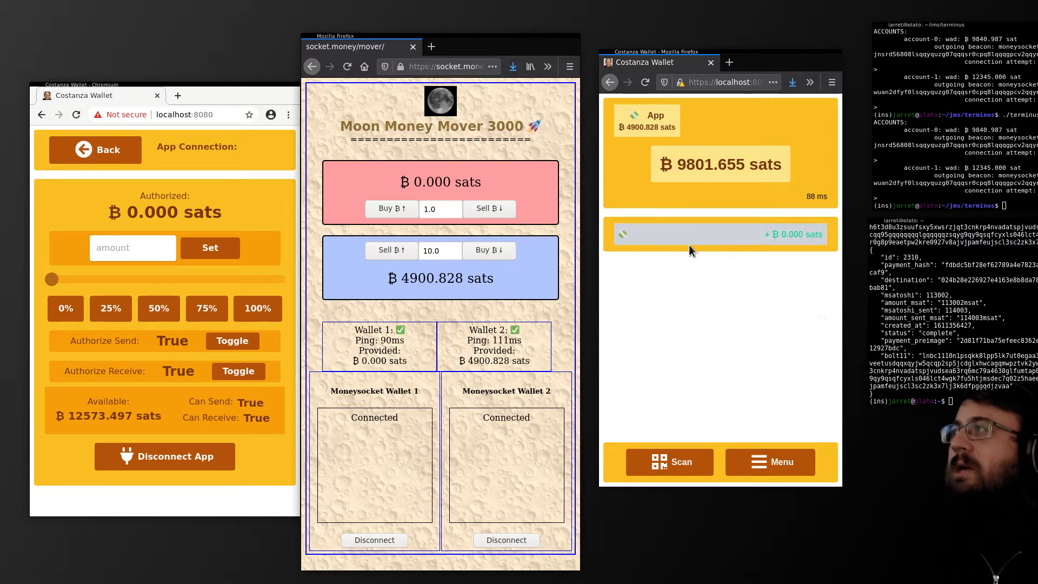
- Change the Firefox wallet's app authorization to 25% of its balance, 2450.414 sats
{"action": "left_click", "coordinate": [647, 126]}
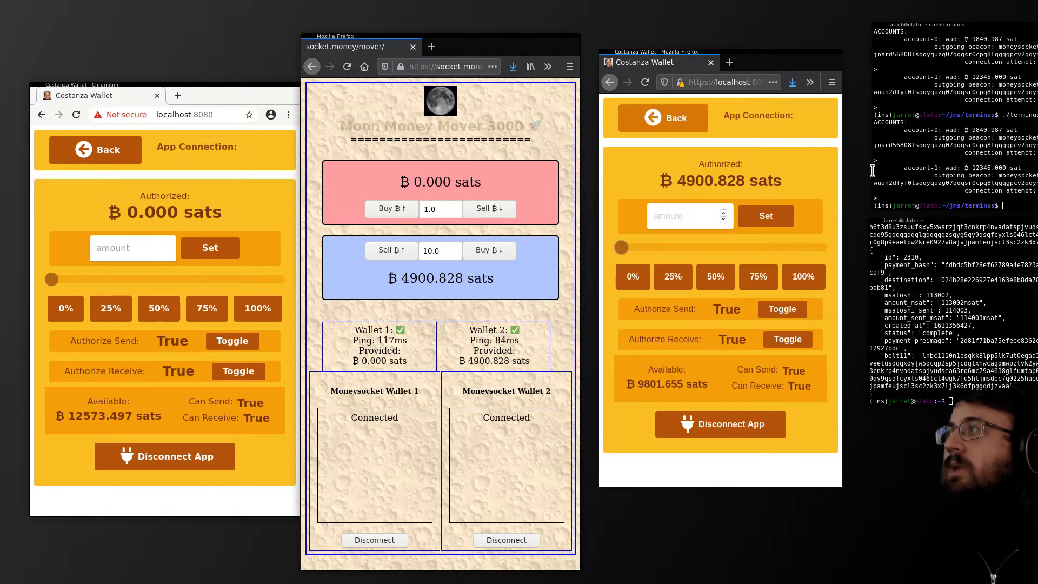
{"action": "left_click", "coordinate": [673, 276]}
{"action": "left_click", "coordinate": [766, 216]}
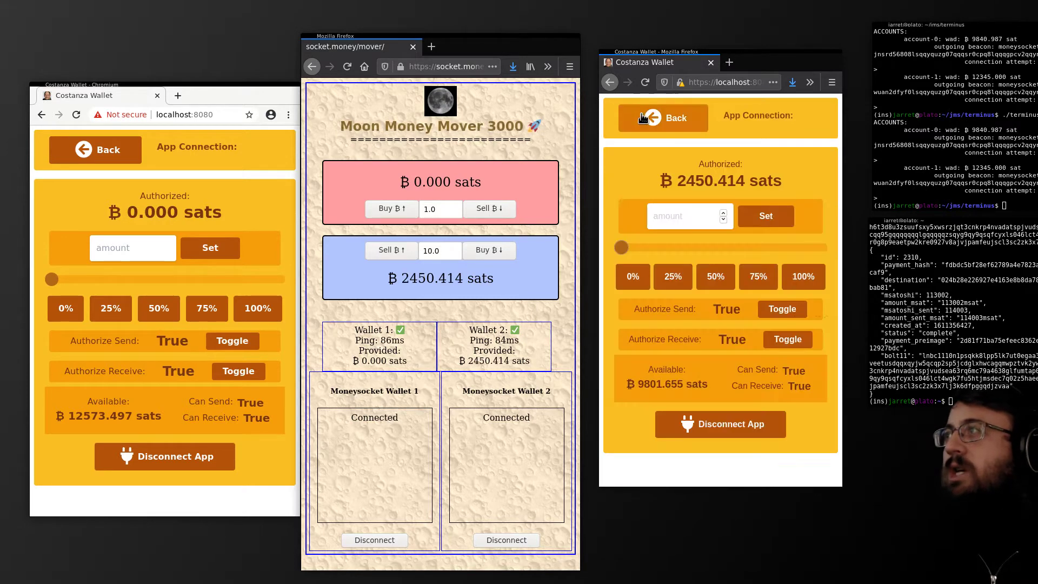
- Authorize 100% of the Firefox wallet's balance, 9801.655 sats, and 75% of the Chromium wallet's balance, 9430.123 sats, for the mover
{"action": "left_click", "coordinate": [804, 278]}
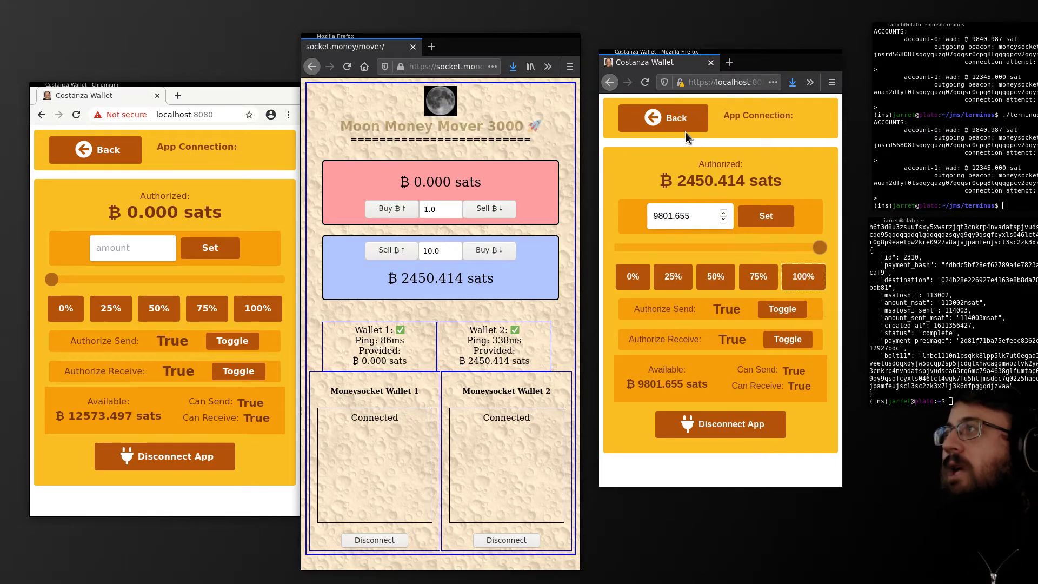
{"action": "left_click", "coordinate": [770, 211]}
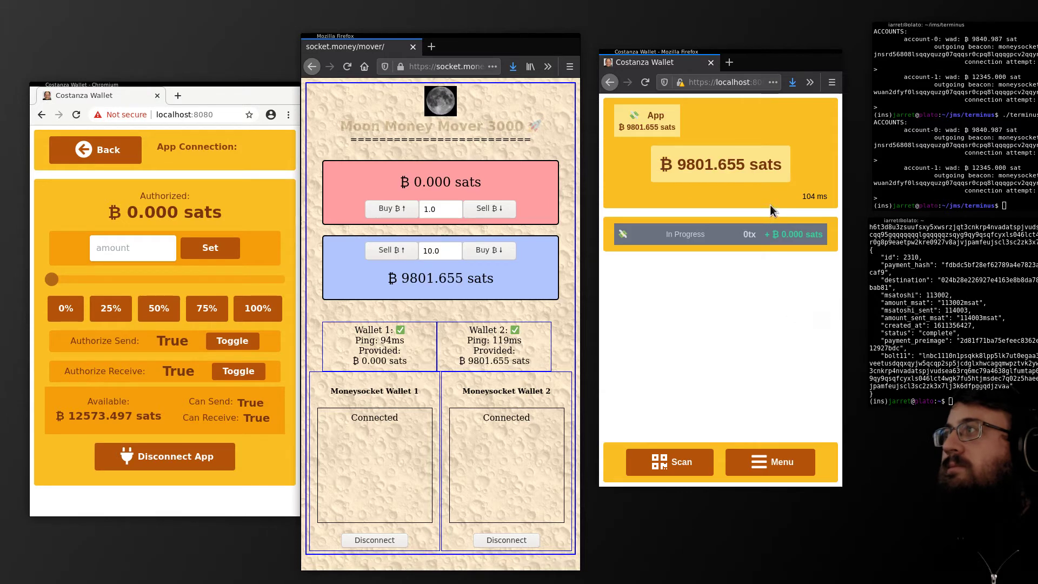
{"action": "left_click", "coordinate": [206, 308]}
{"action": "left_click", "coordinate": [203, 246]}
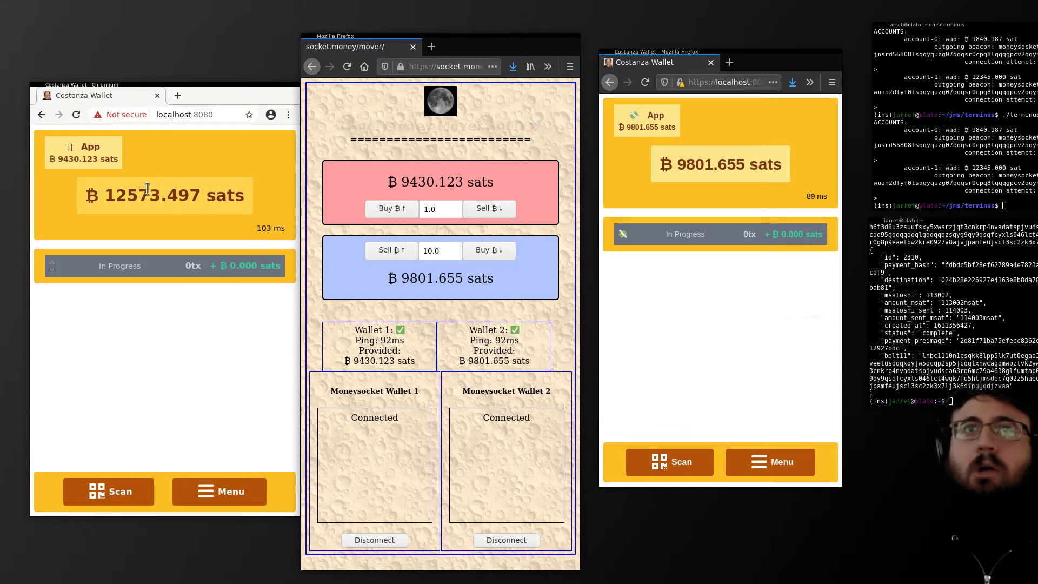
- Disconnect the app from the Chromium wallet and reconnect it to the mover as Moneysocket Wallet 1 using a beacon generated in the wallet
{"action": "left_click", "coordinate": [73, 151]}
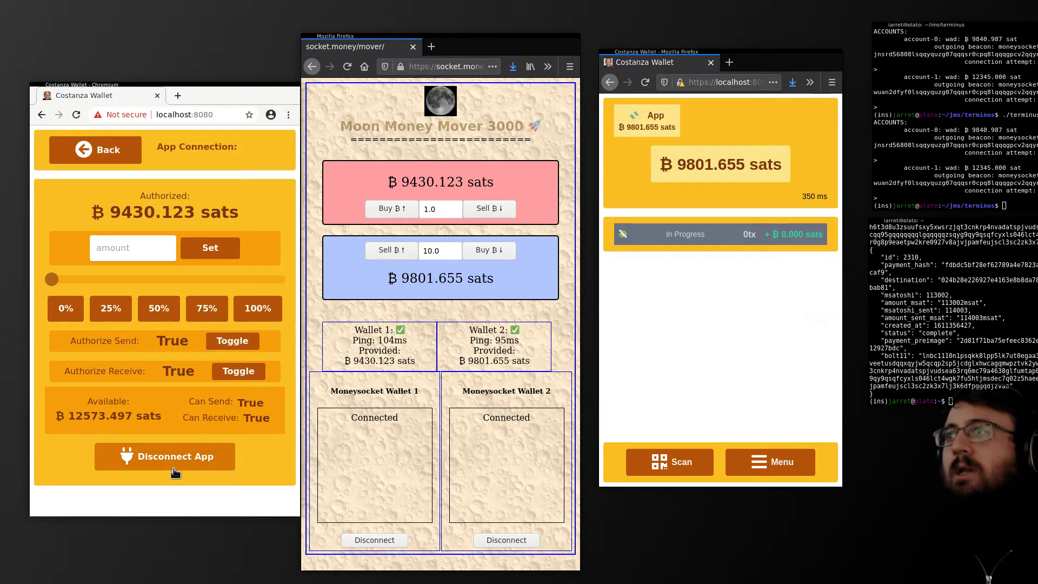
{"action": "left_click", "coordinate": [173, 459]}
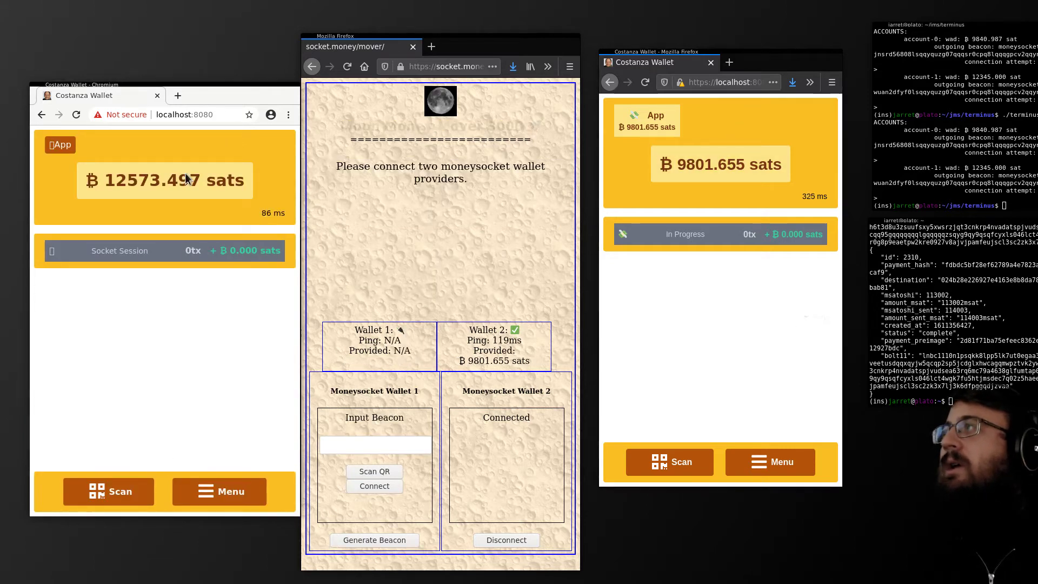
{"action": "left_click", "coordinate": [60, 144]}
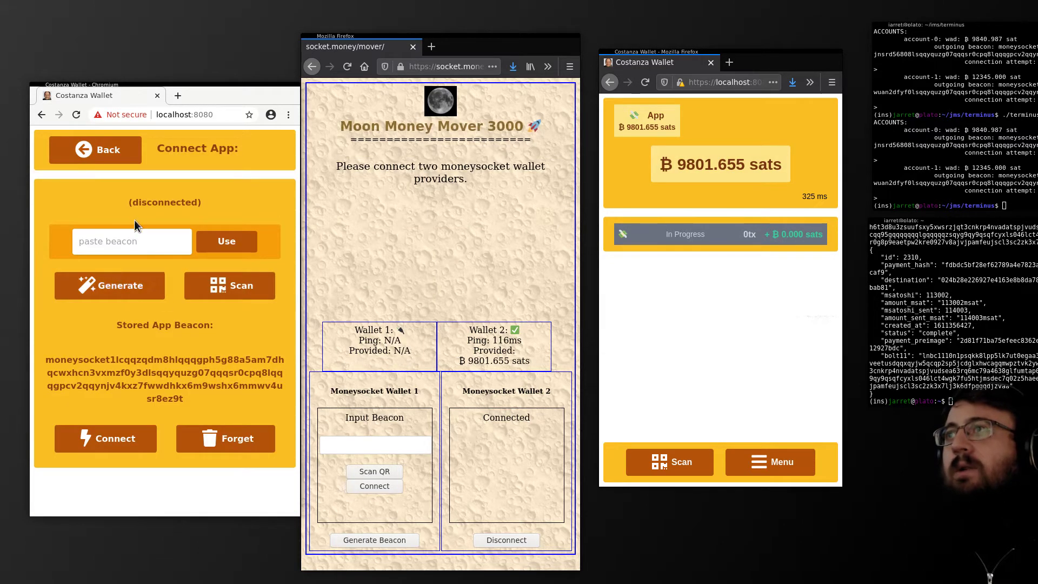
{"action": "left_click", "coordinate": [129, 288]}
{"action": "left_click", "coordinate": [244, 462]}
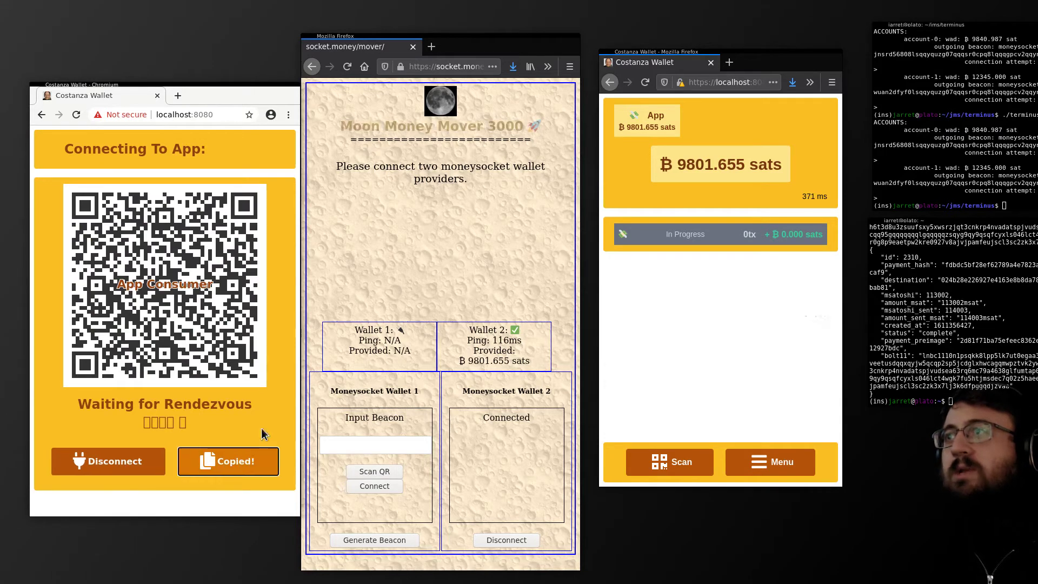
{"action": "right_click", "coordinate": [388, 451]}
{"action": "left_click", "coordinate": [413, 498]}
{"action": "left_click", "coordinate": [373, 485]}
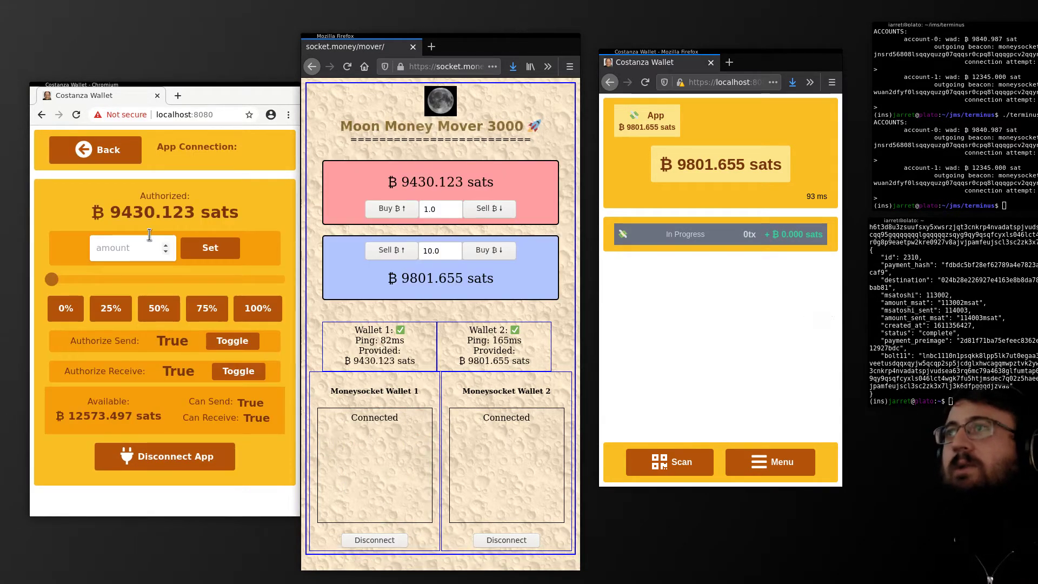
- Set the Chromium wallet's app authorization to 25% of its balance, 3143.374 sats
{"action": "left_click_drag", "start_coordinate": [120, 212], "coordinate": [156, 213]}
{"action": "left_click", "coordinate": [197, 230]}
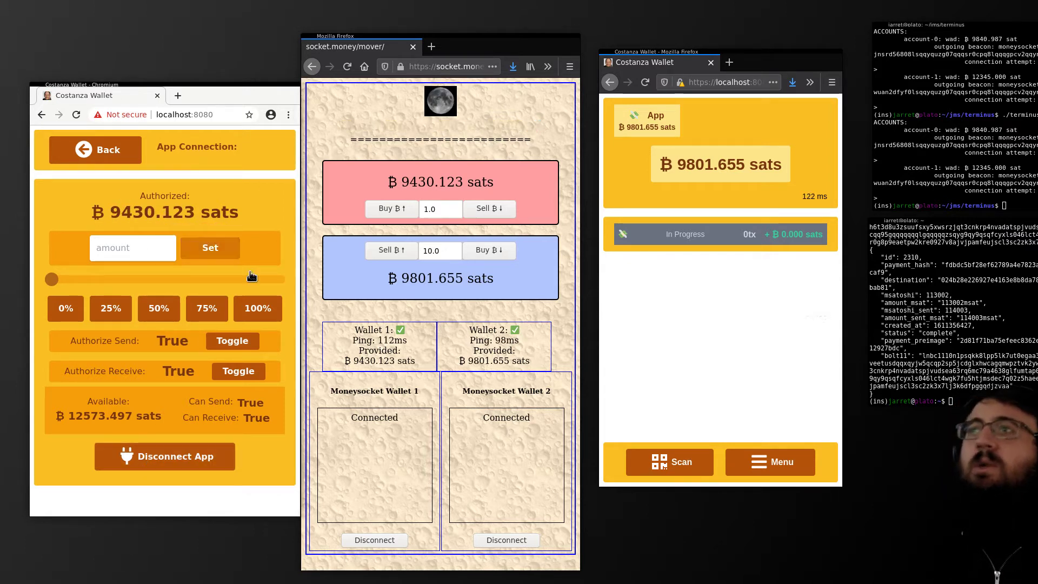
{"action": "left_click", "coordinate": [110, 318]}
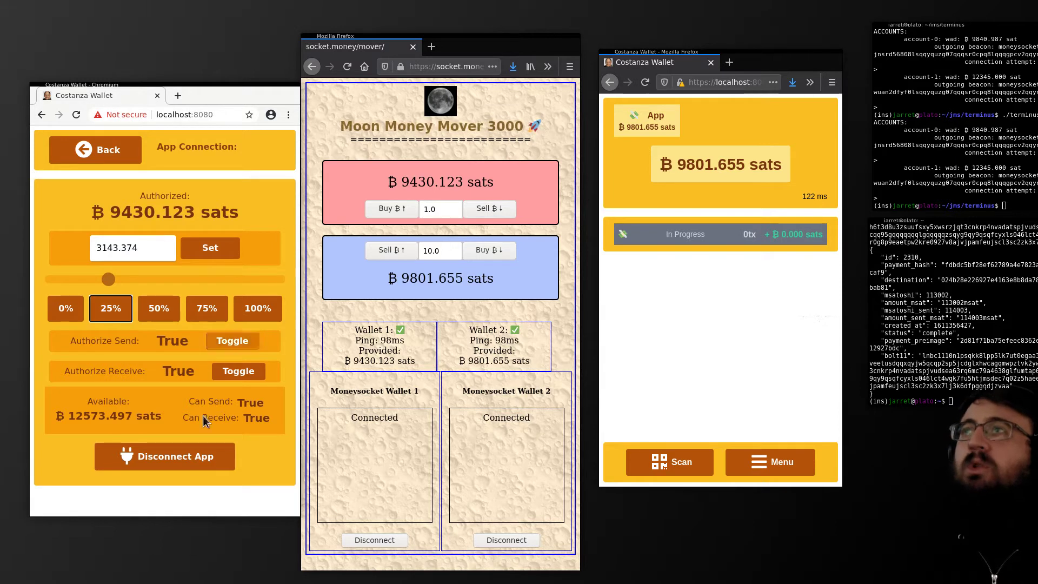
{"action": "left_click", "coordinate": [208, 251]}
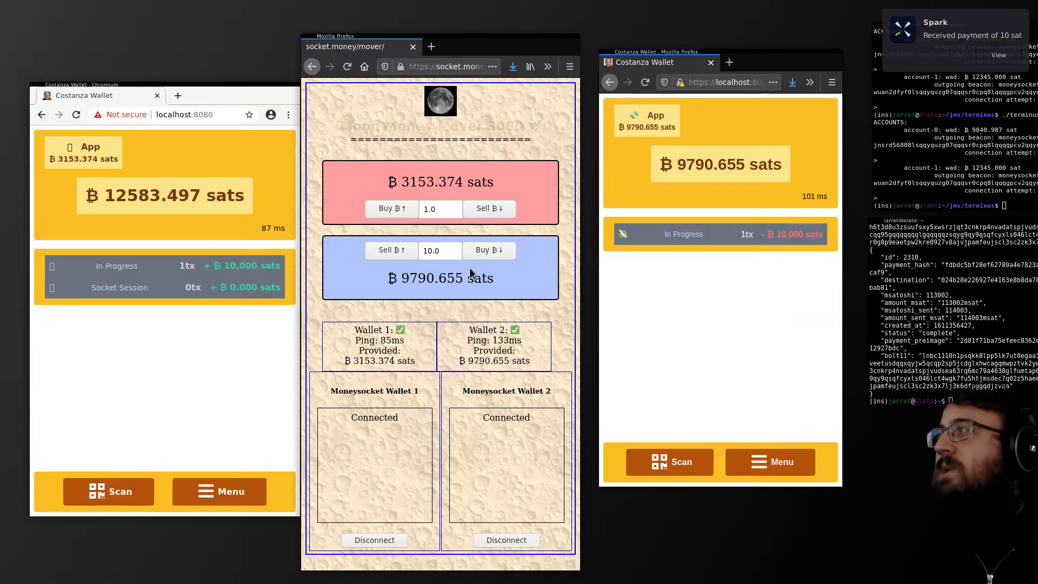
- Buy 10 sats and 111 sats for Wallet 2 from Wallet 1 in the mover, and move 1 sat back to Wallet 1
{"action": "left_click", "coordinate": [489, 250]}
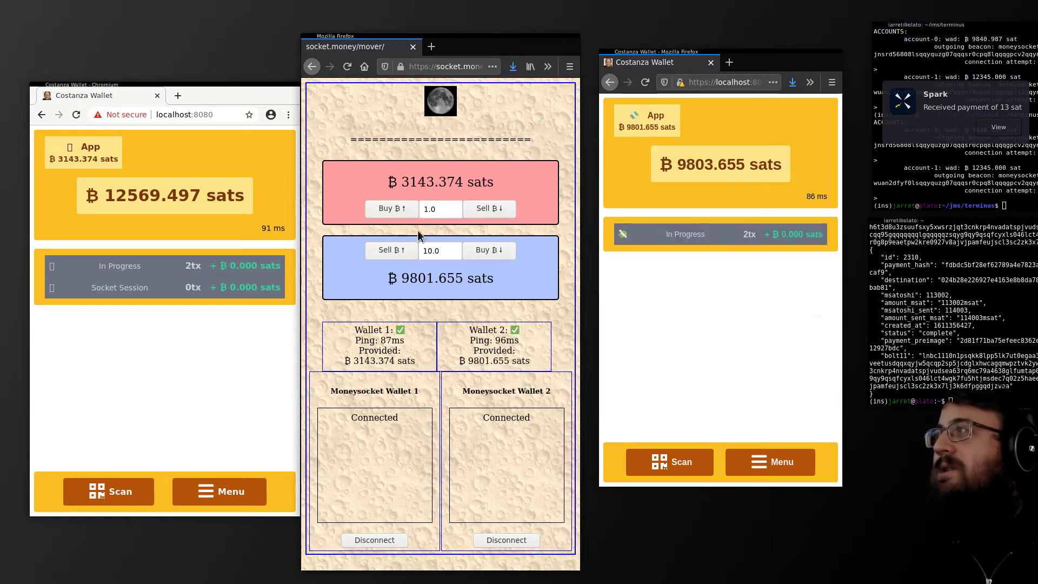
{"action": "double_click", "coordinate": [432, 251]}
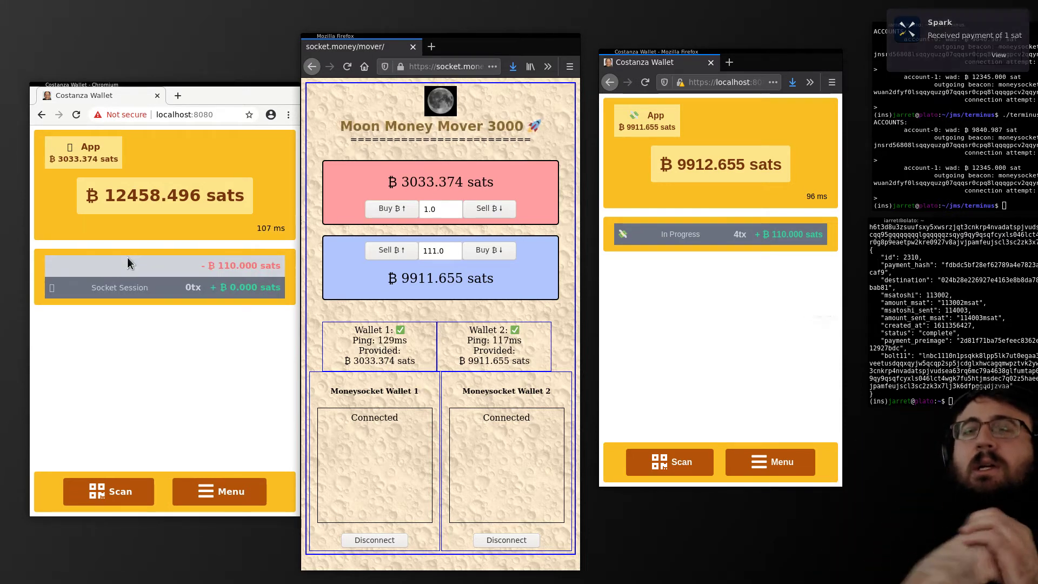
{"action": "left_click", "coordinate": [379, 250]}
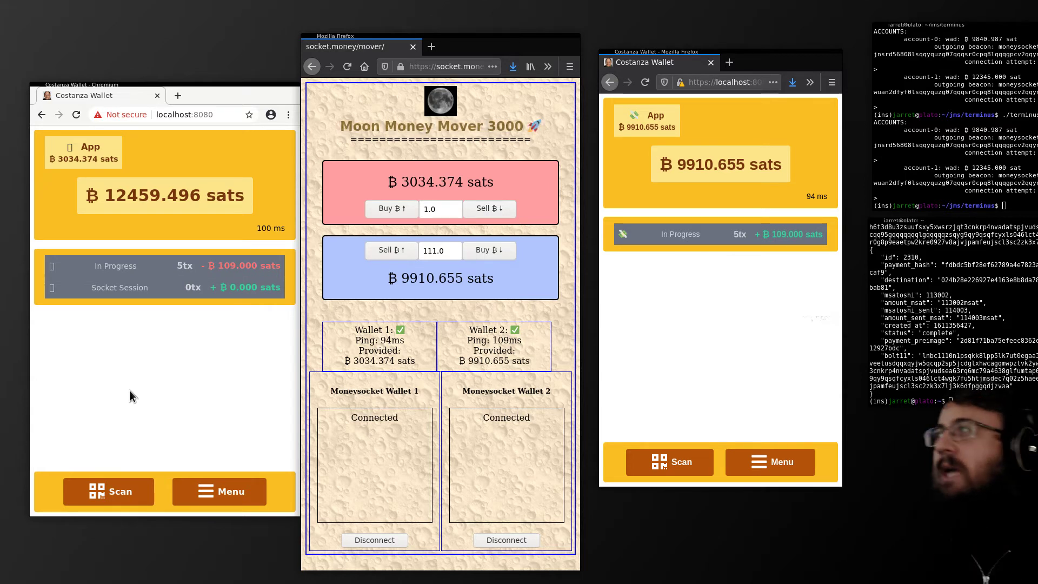
- Move the mover window clear of the Chromium wallet and examine that wallet's net amount for the in-progress session
{"action": "left_click_drag", "start_coordinate": [367, 333], "coordinate": [375, 339]}
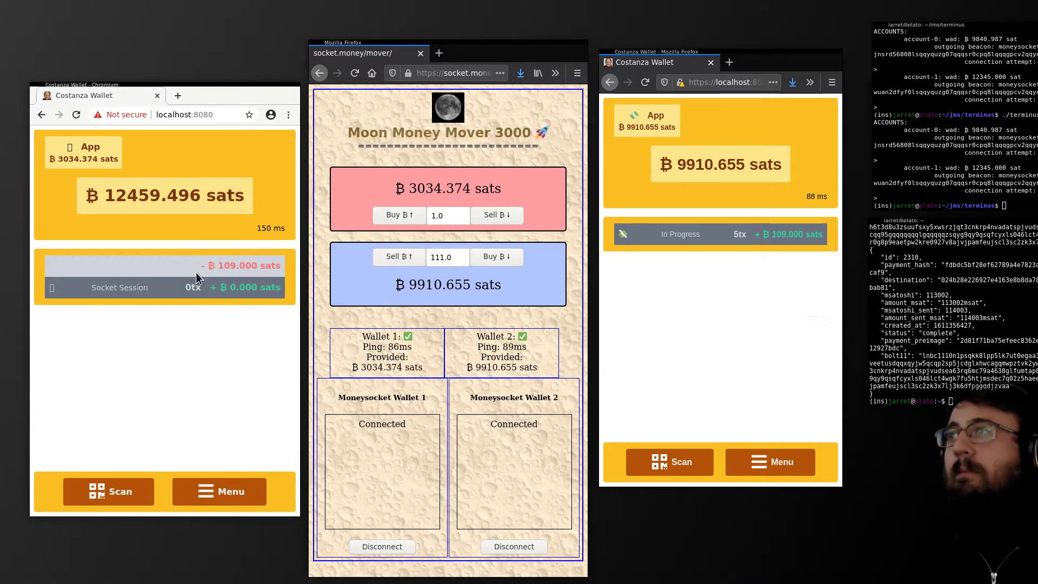
{"action": "mouse_move", "coordinate": [238, 266]}
{"action": "left_mouse_down"}
{"action": "mouse_move", "coordinate": [283, 267]}
{"action": "mouse_move", "coordinate": [219, 267]}
{"action": "left_mouse_up"}
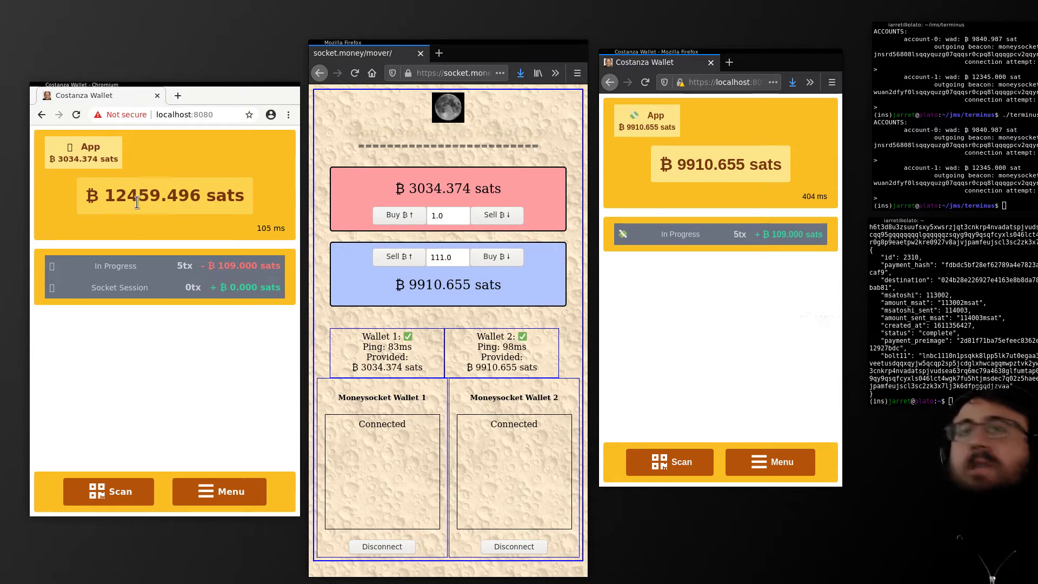
{"action": "left_click_drag", "start_coordinate": [213, 267], "coordinate": [282, 267]}
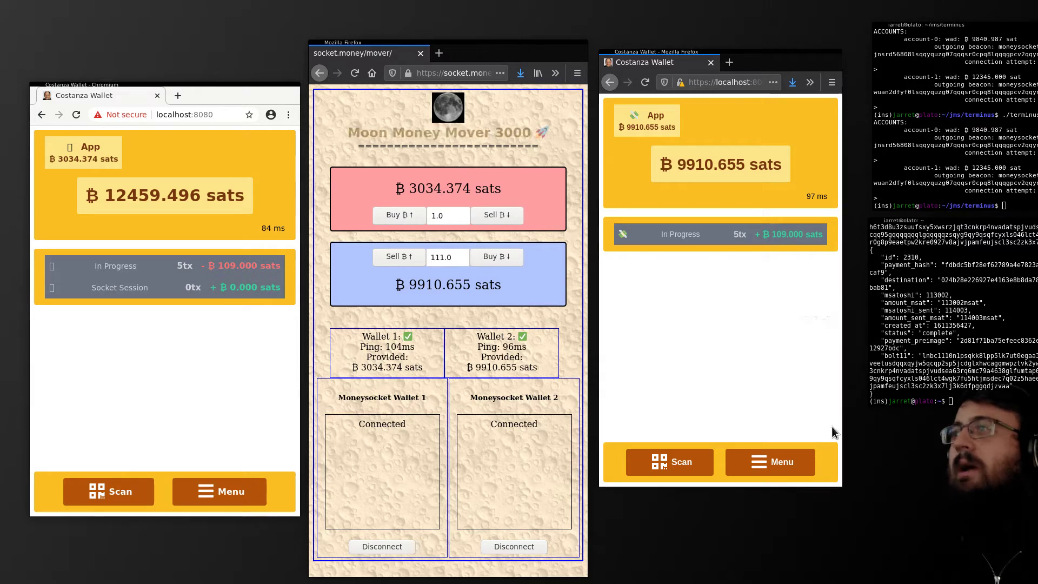
- Set the Firefox wallet's app authorization to 25% of its balance, 2477.664 sats
{"action": "left_click", "coordinate": [797, 471]}
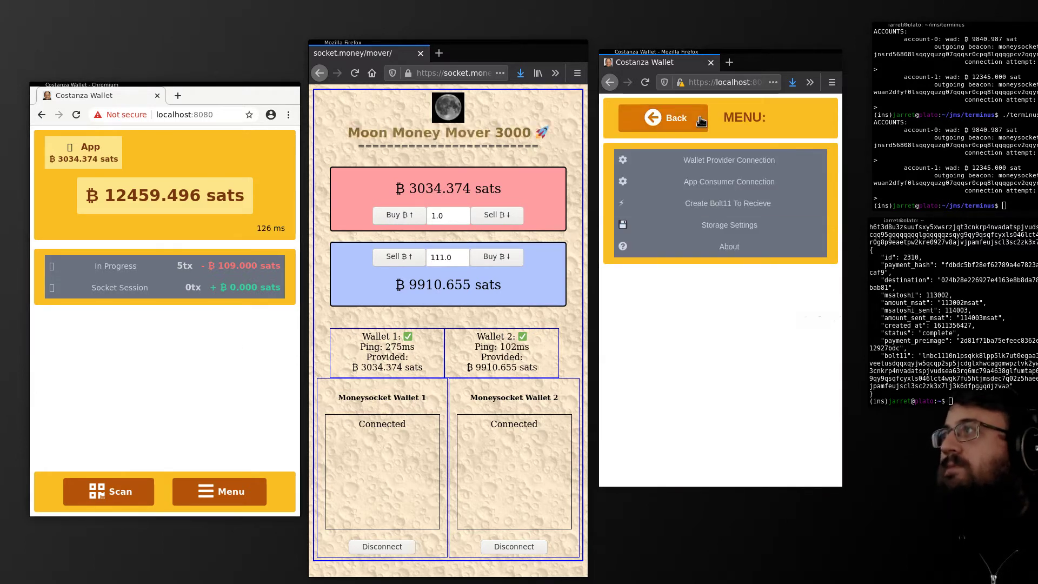
{"action": "left_click", "coordinate": [682, 117]}
{"action": "left_click", "coordinate": [652, 130]}
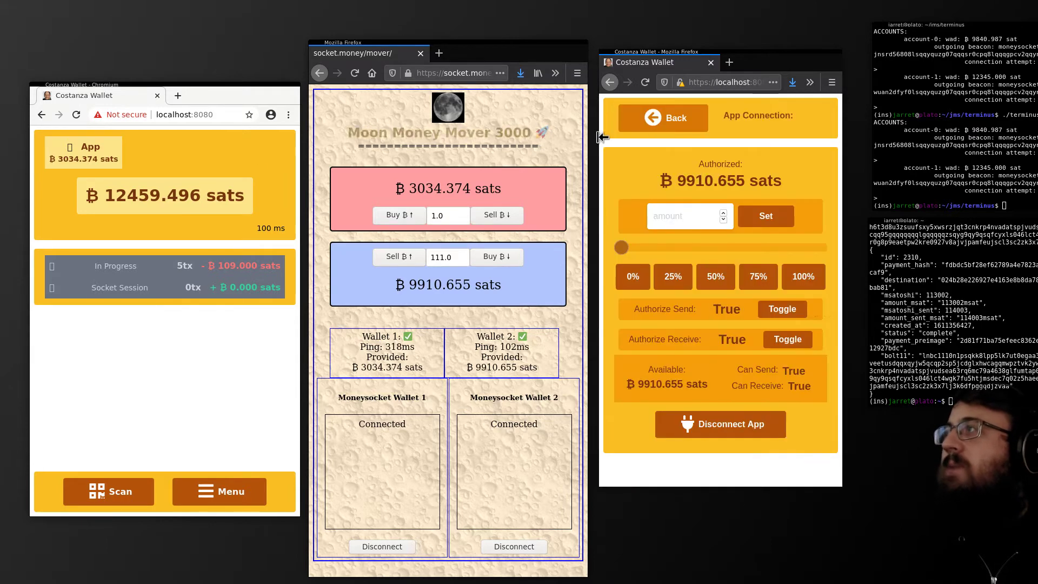
{"action": "left_click", "coordinate": [673, 276]}
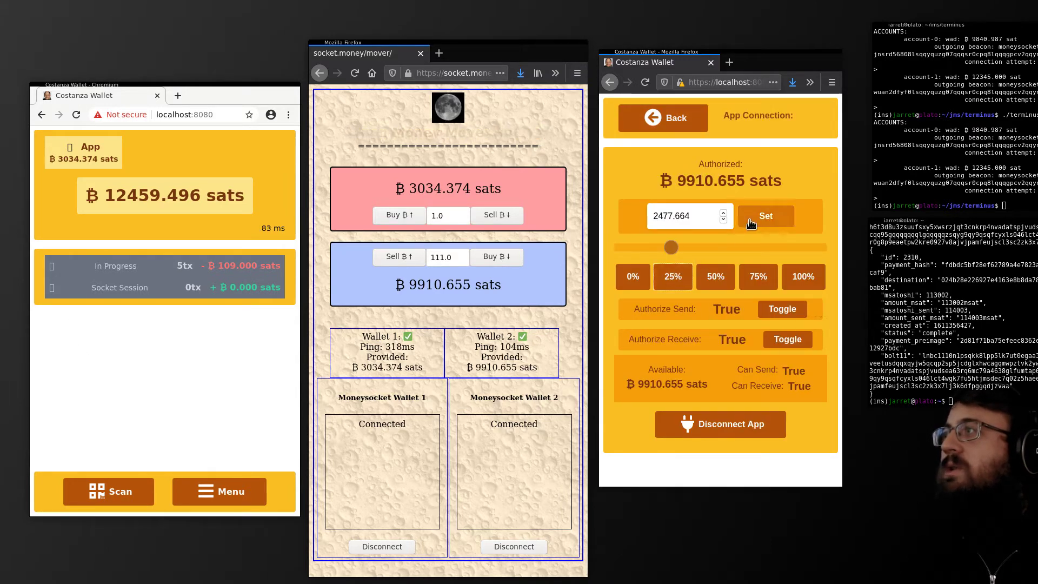
{"action": "left_click", "coordinate": [766, 216]}
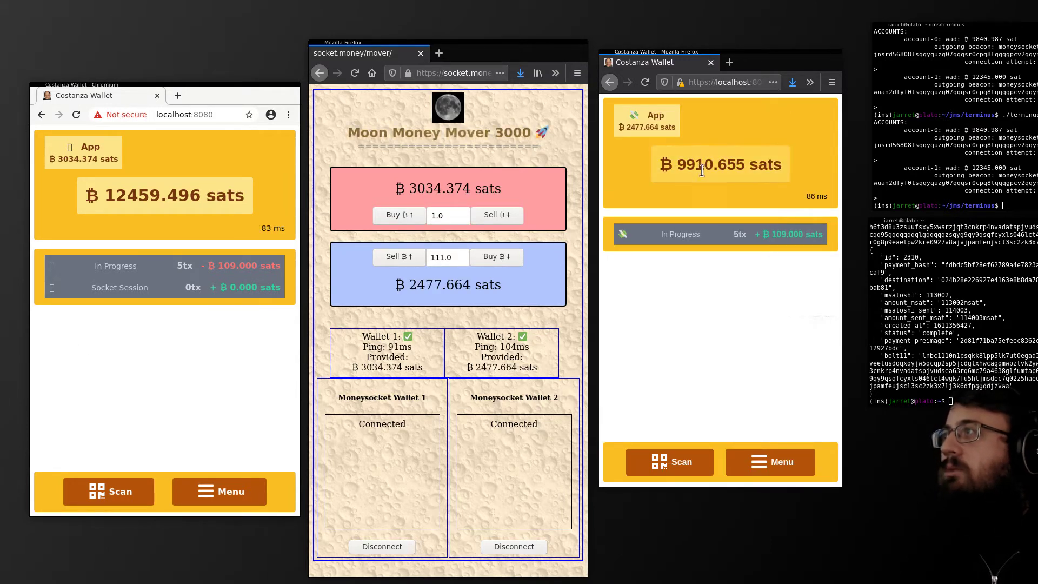
- Reopen the Firefox wallet's app connection settings and switch Authorize Receive to False
{"action": "left_click", "coordinate": [661, 125]}
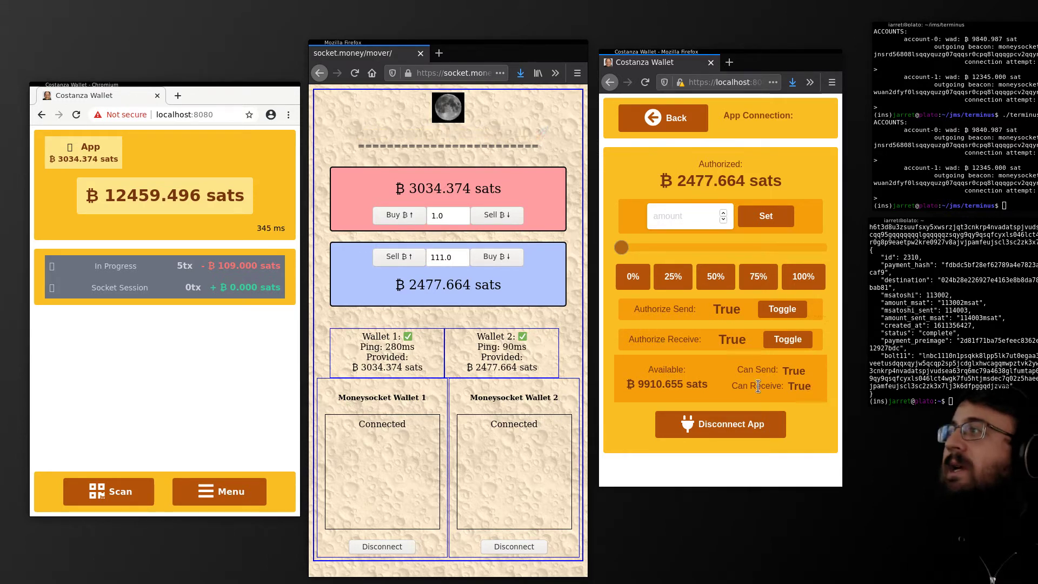
{"action": "left_click_drag", "start_coordinate": [758, 385], "coordinate": [724, 362]}
{"action": "left_click", "coordinate": [724, 362]}
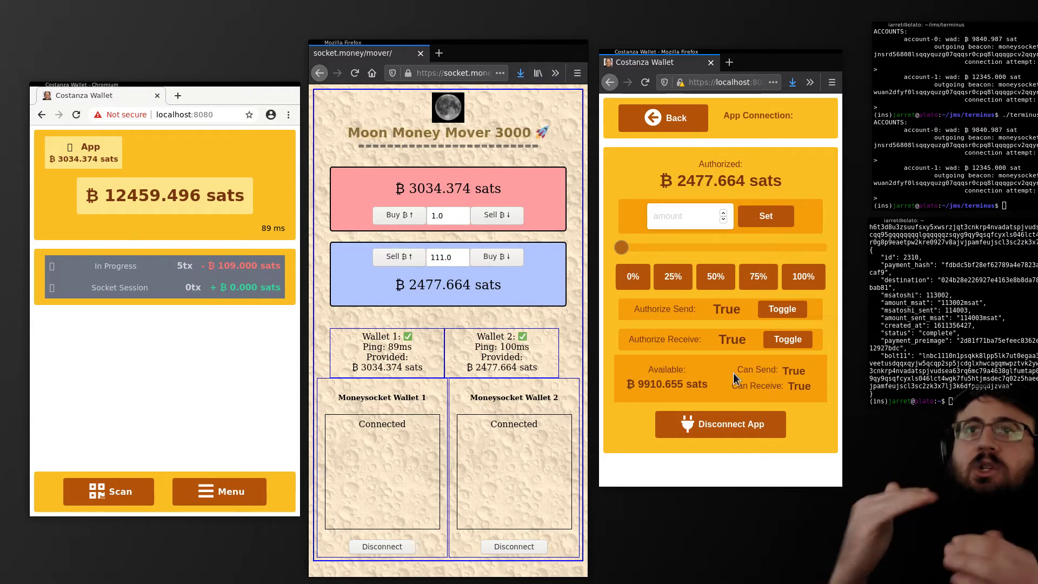
{"action": "left_click", "coordinate": [785, 340]}
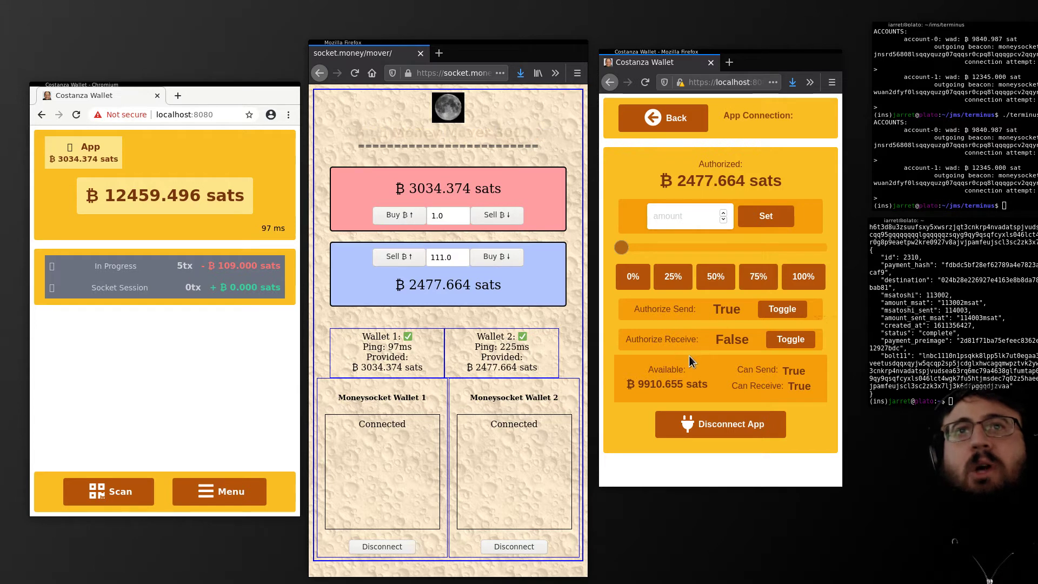
- Set the Firefox wallet's Authorize Receive to True, switch Authorize Send to False and back to True, and return to the wallet's home view
{"action": "left_click", "coordinate": [783, 307]}
{"action": "left_click", "coordinate": [787, 339]}
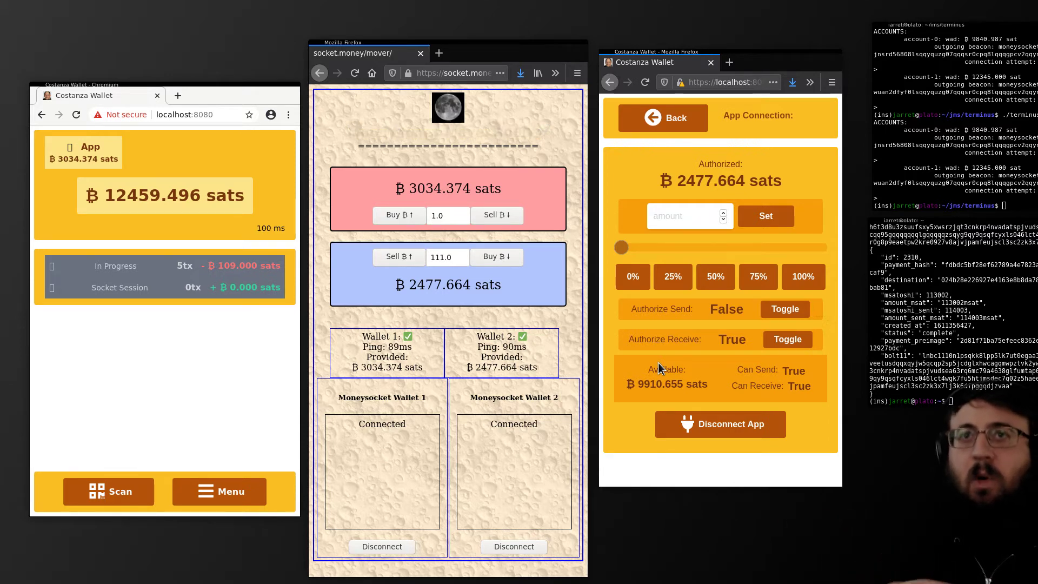
{"action": "left_click", "coordinate": [795, 308]}
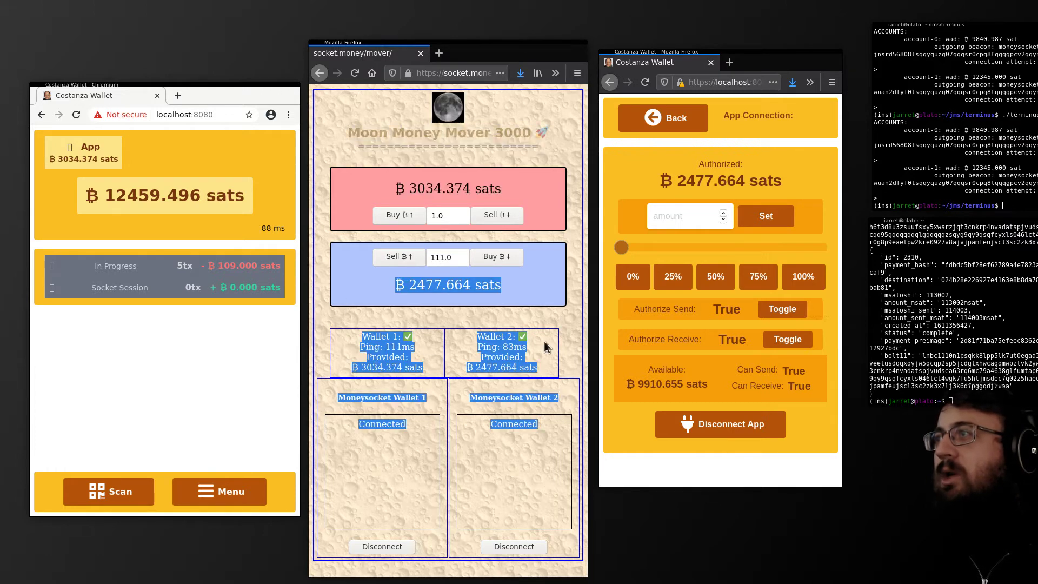
{"action": "left_click", "coordinate": [783, 345]}
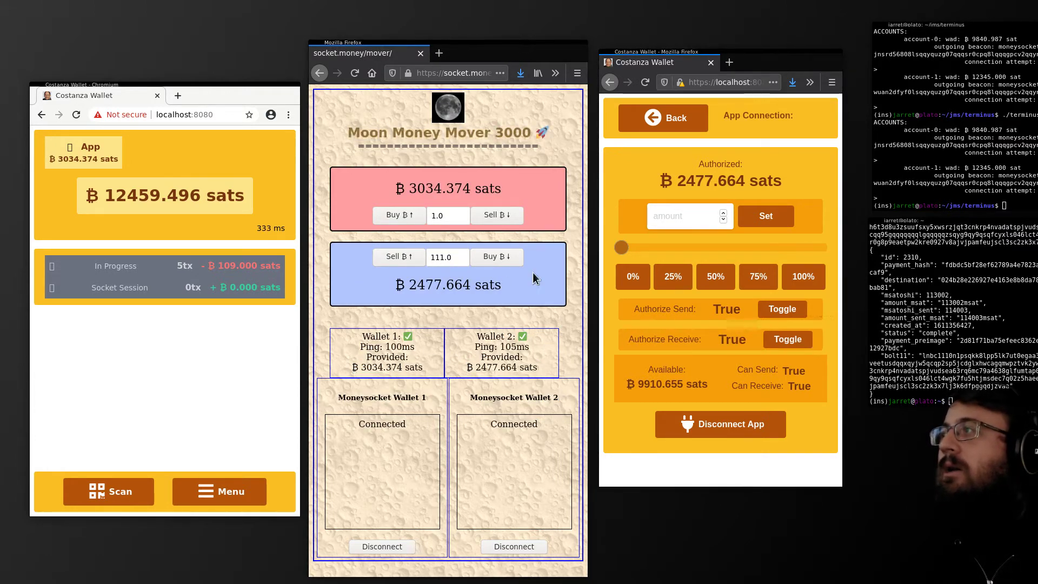
{"action": "left_click", "coordinate": [664, 113]}
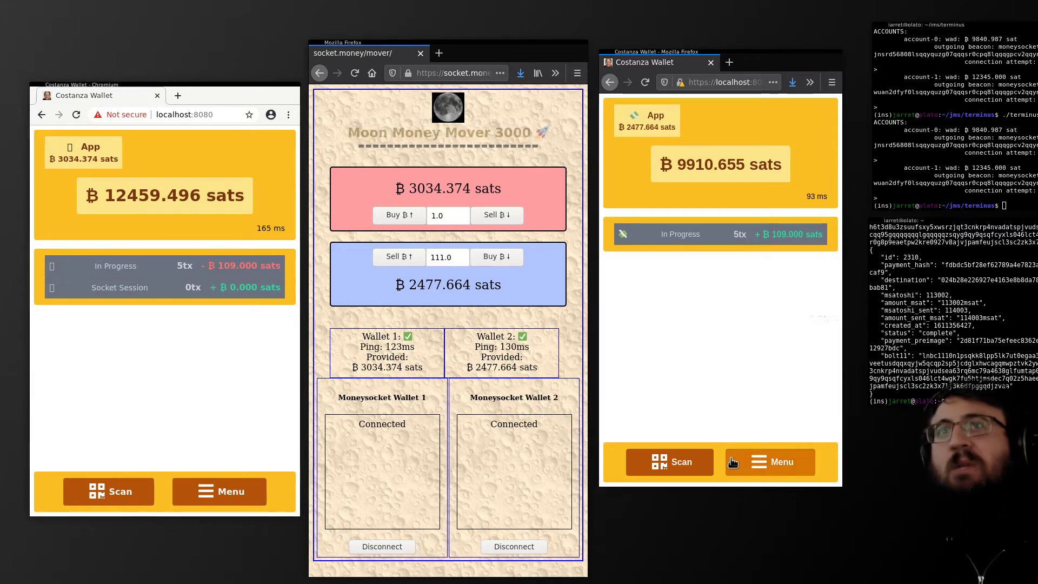
{"action": "right_click", "coordinate": [231, 259]}
{"action": "left_click", "coordinate": [178, 345]}
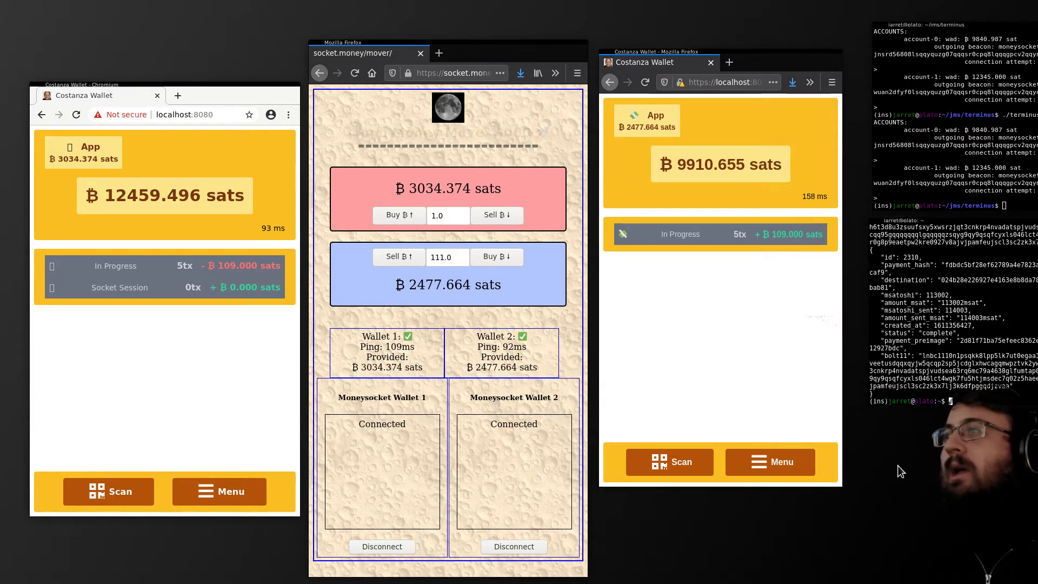
- Look over the Firefox wallet's app consumer connection settings and its About page with version and project links
{"action": "left_click", "coordinate": [793, 468]}
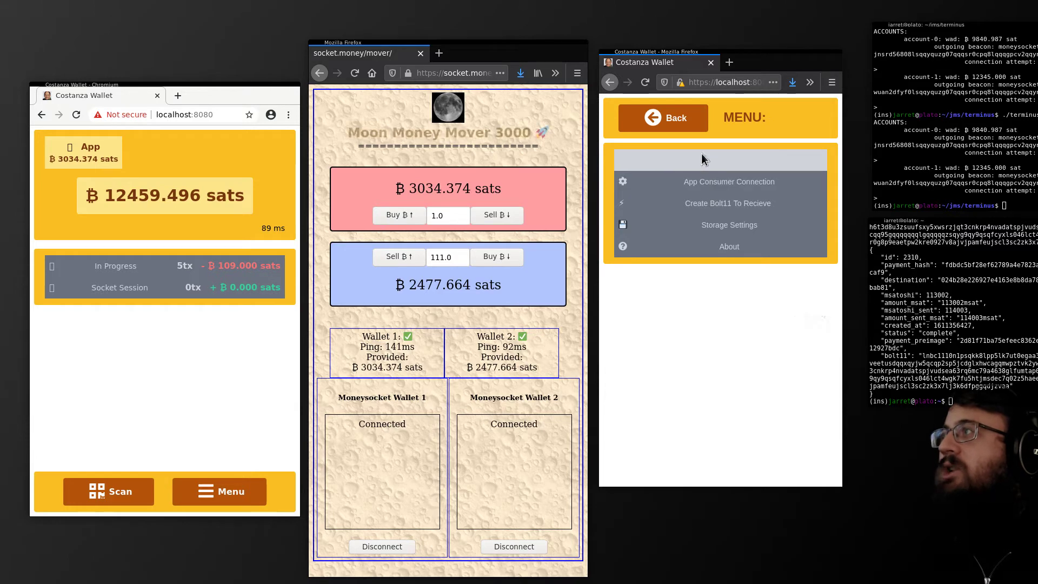
{"action": "left_click", "coordinate": [695, 182]}
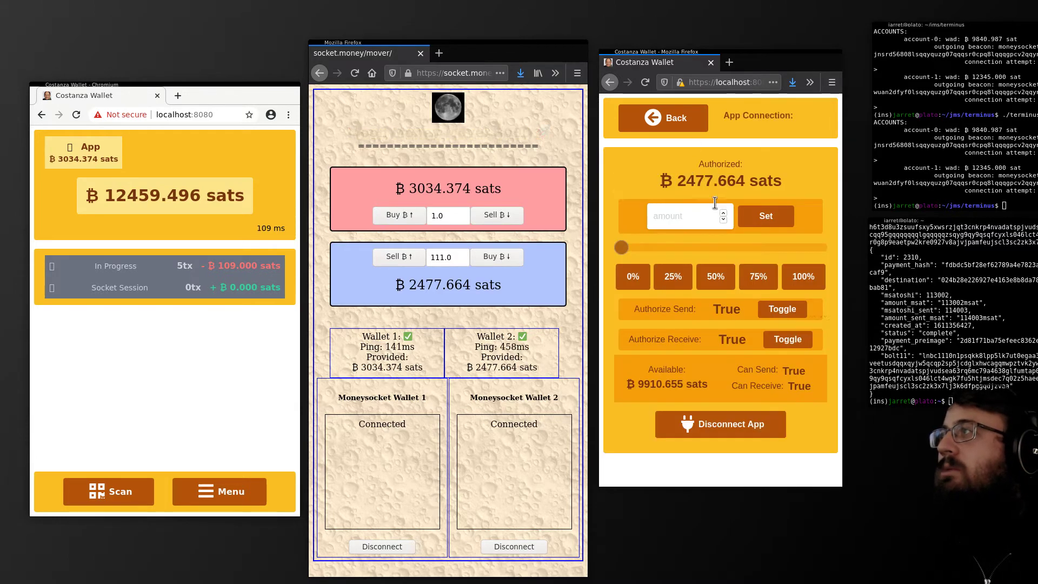
{"action": "left_click", "coordinate": [684, 130]}
{"action": "left_click", "coordinate": [794, 469]}
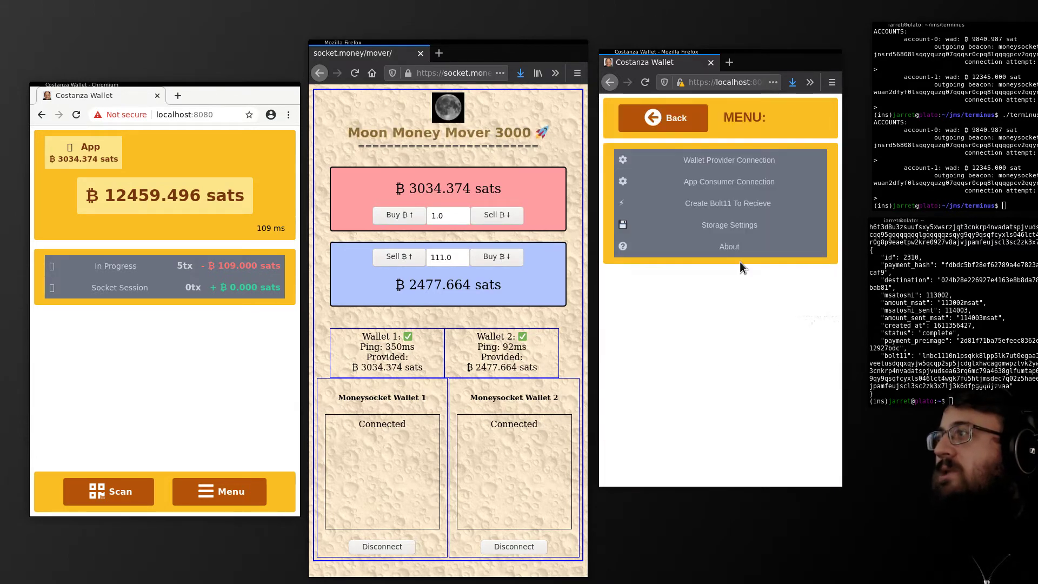
{"action": "left_click", "coordinate": [733, 247]}
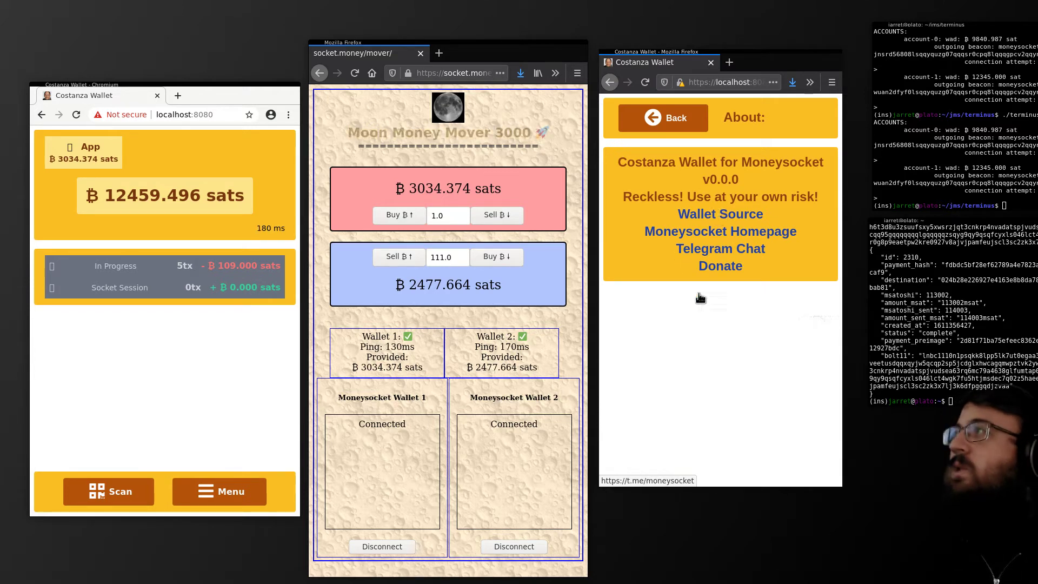
{"action": "left_click", "coordinate": [670, 125]}
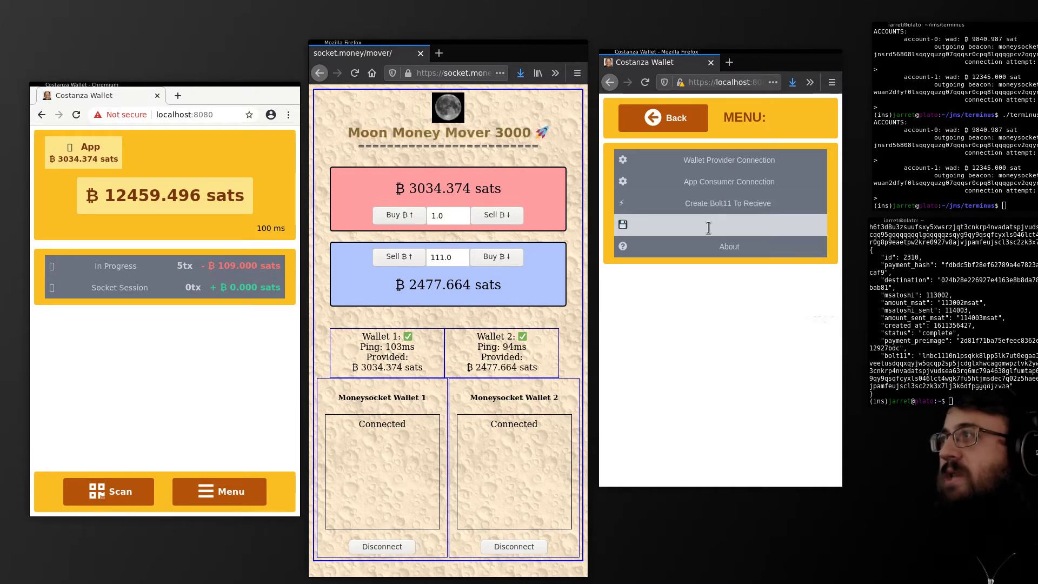
{"action": "double_click", "coordinate": [750, 222]}
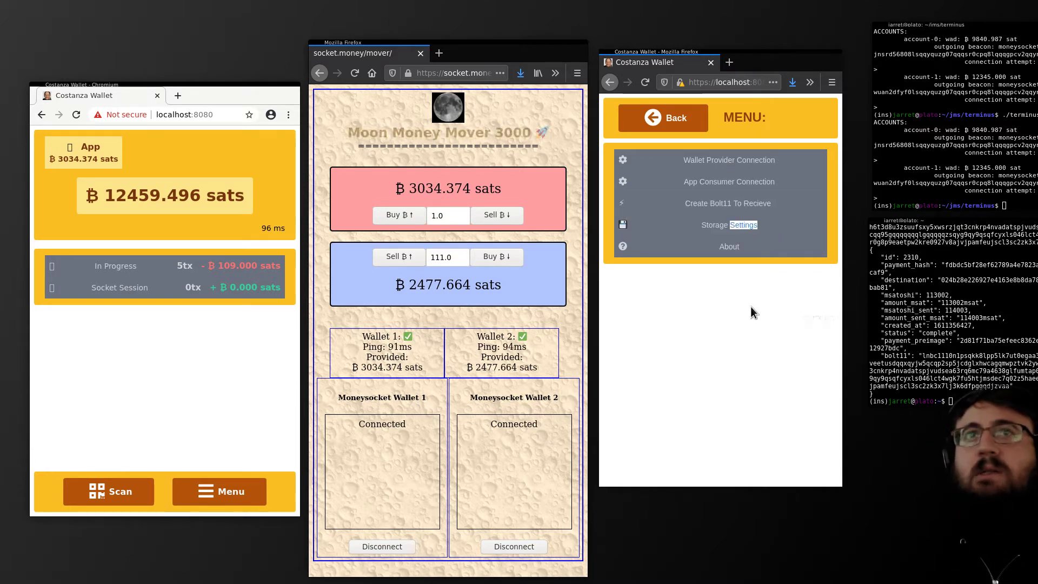
{"action": "left_click", "coordinate": [697, 331]}
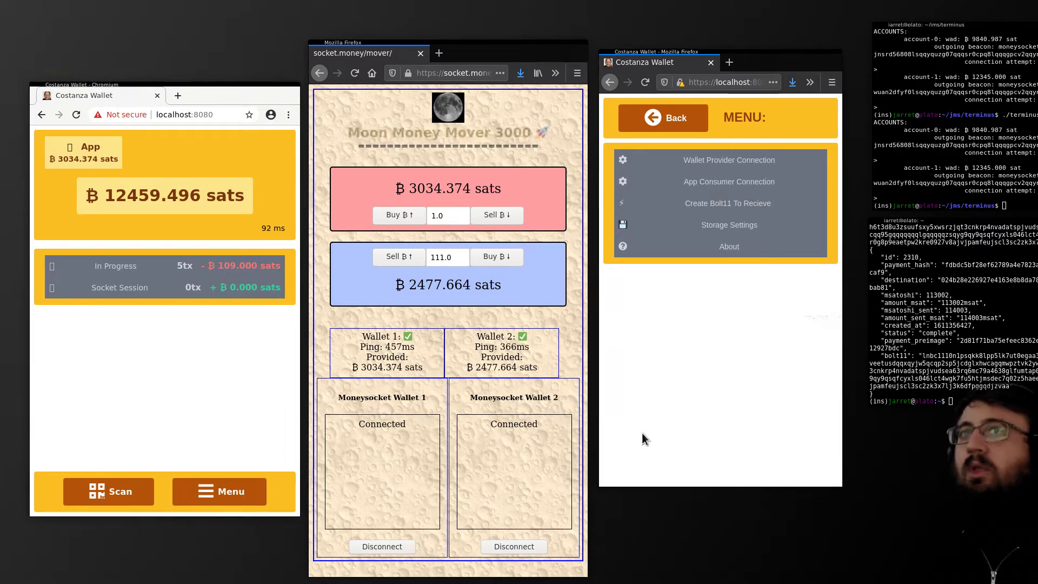
{"action": "left_click_drag", "start_coordinate": [749, 71], "coordinate": [753, 70]}
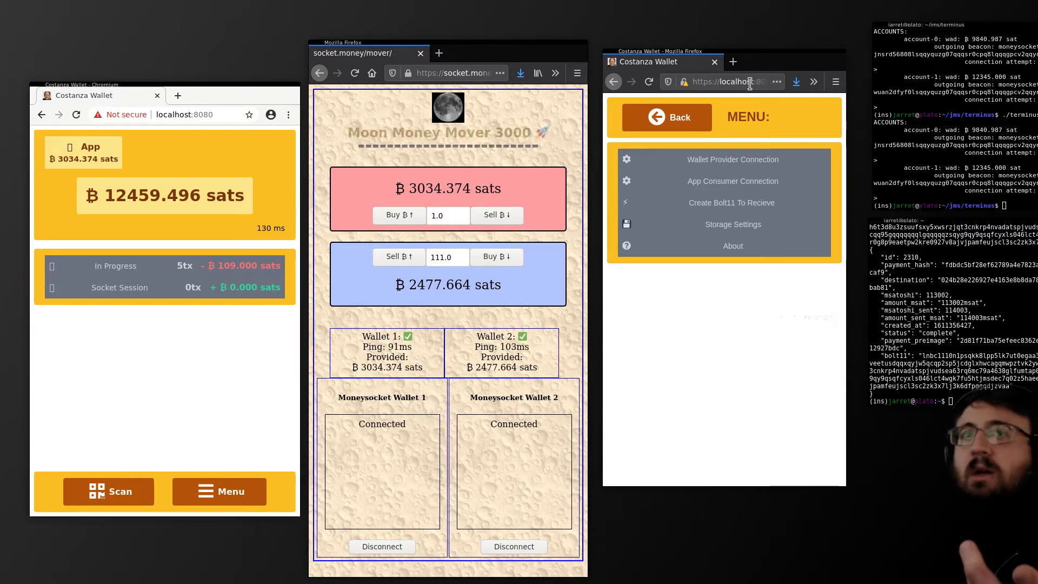
{"action": "left_click_drag", "start_coordinate": [807, 59], "coordinate": [804, 63]}
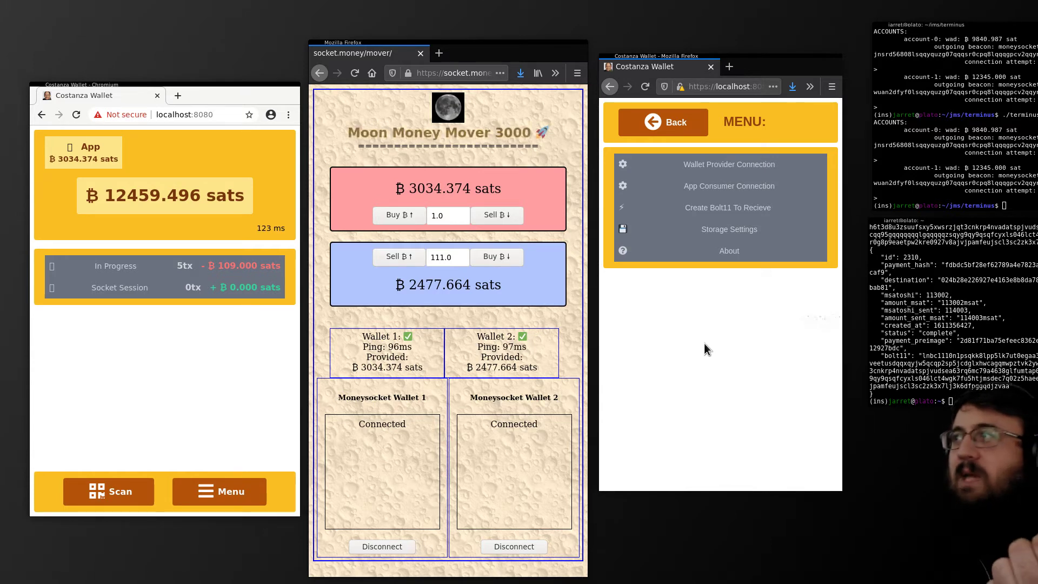
{"action": "left_click", "coordinate": [700, 125]}
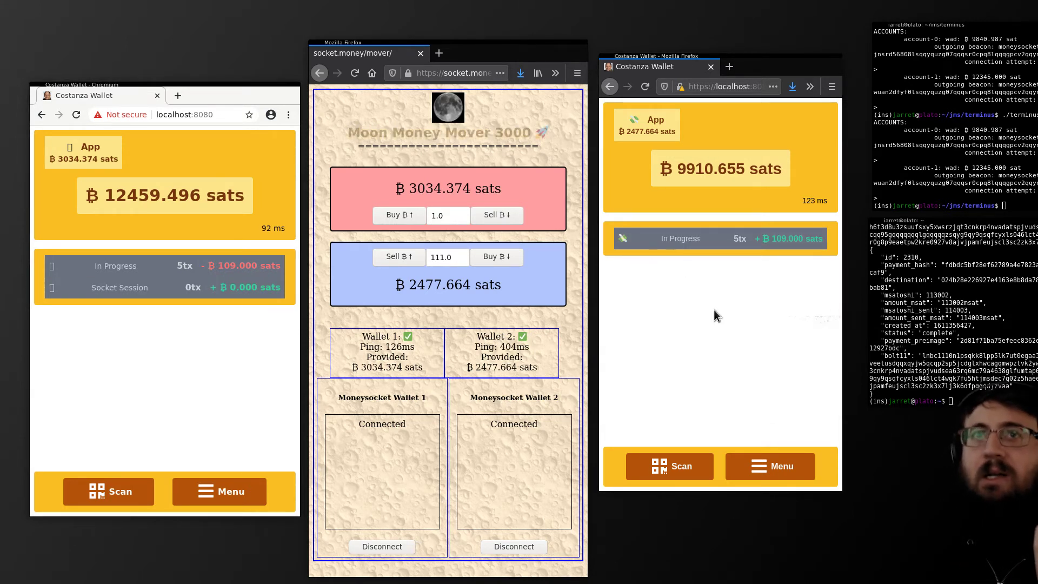
{"action": "left_click", "coordinate": [764, 462]}
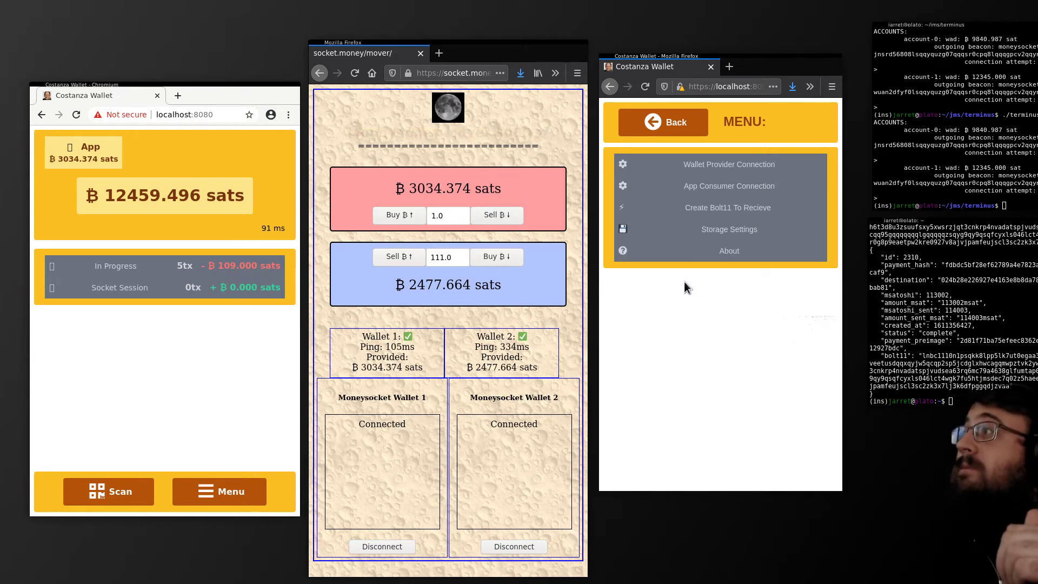
{"action": "left_click", "coordinate": [688, 125]}
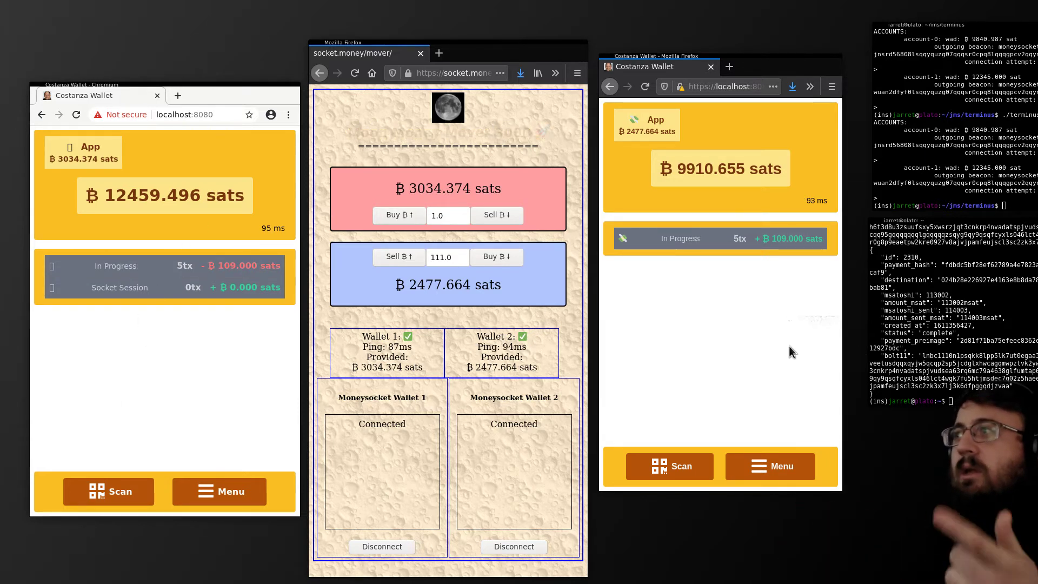
- Request a 100-sat Bolt11 invoice in the Chromium wallet and copy it
{"action": "left_click", "coordinate": [221, 491]}
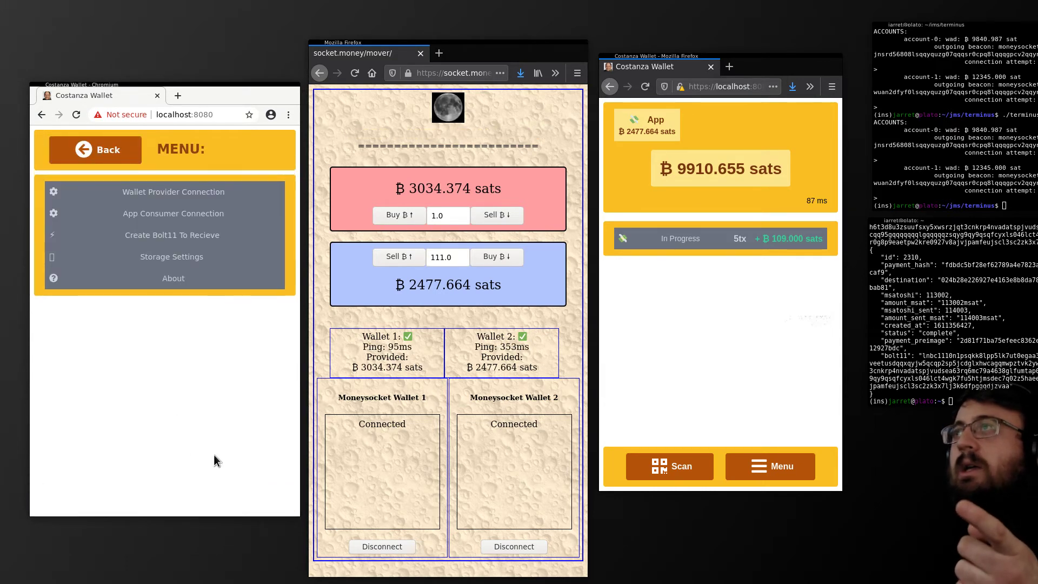
{"action": "left_click", "coordinate": [168, 234]}
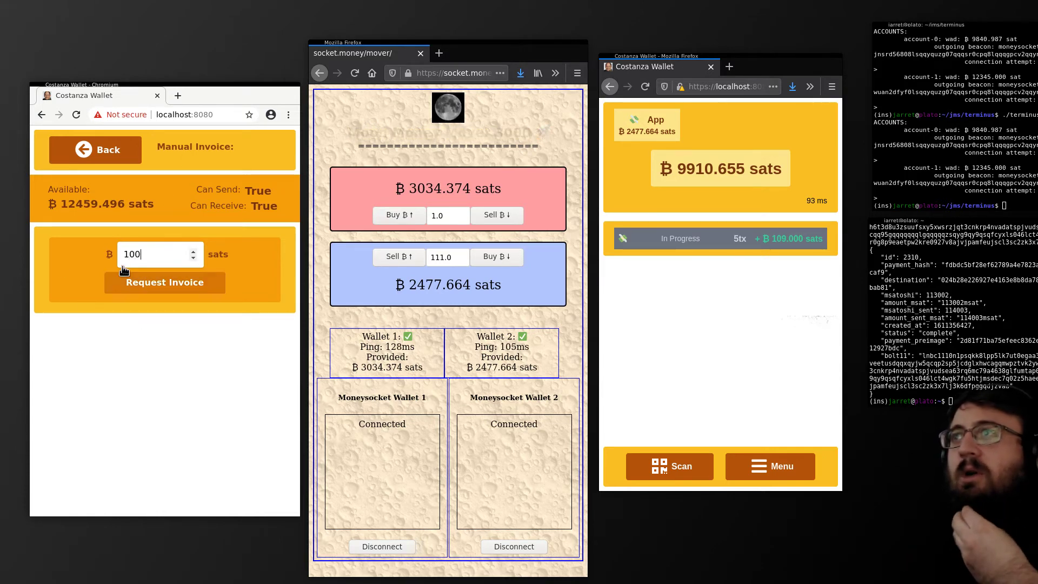
{"action": "left_click", "coordinate": [132, 284]}
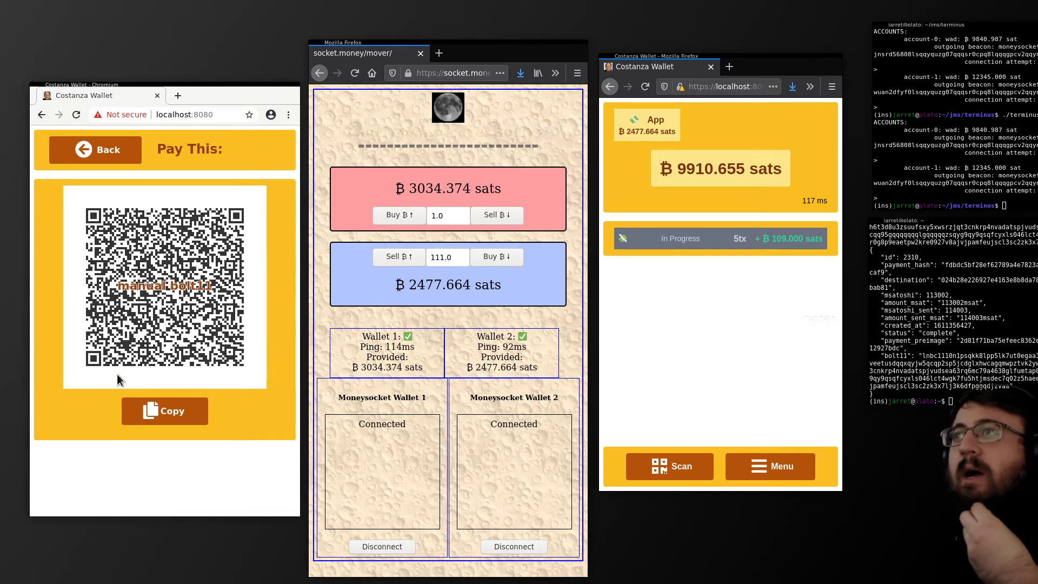
{"action": "left_click", "coordinate": [166, 411]}
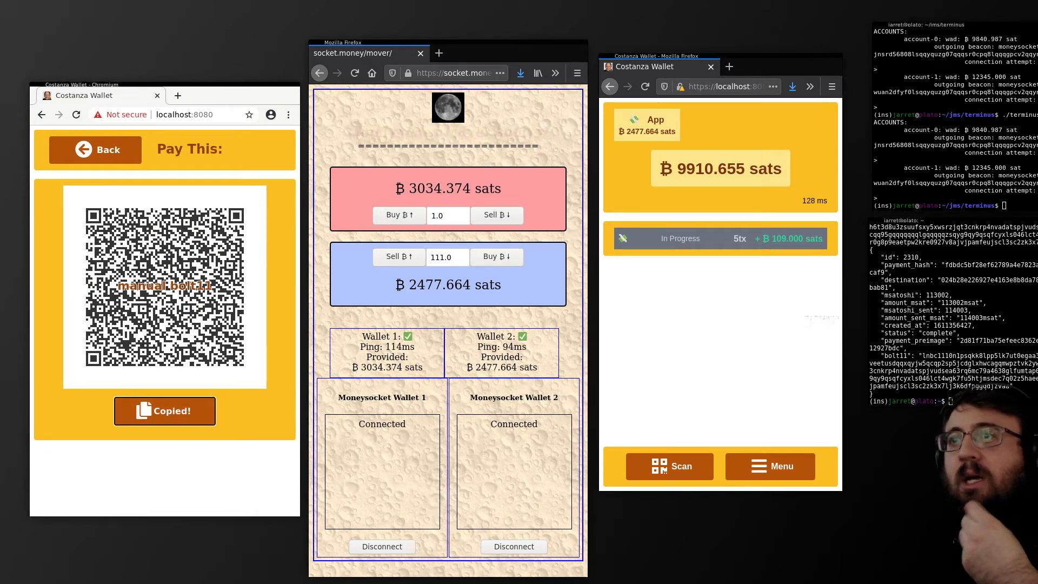
- Pay the copied invoice from the terminal with lightning-cli pay
{"action": "left_click", "coordinate": [939, 348]}
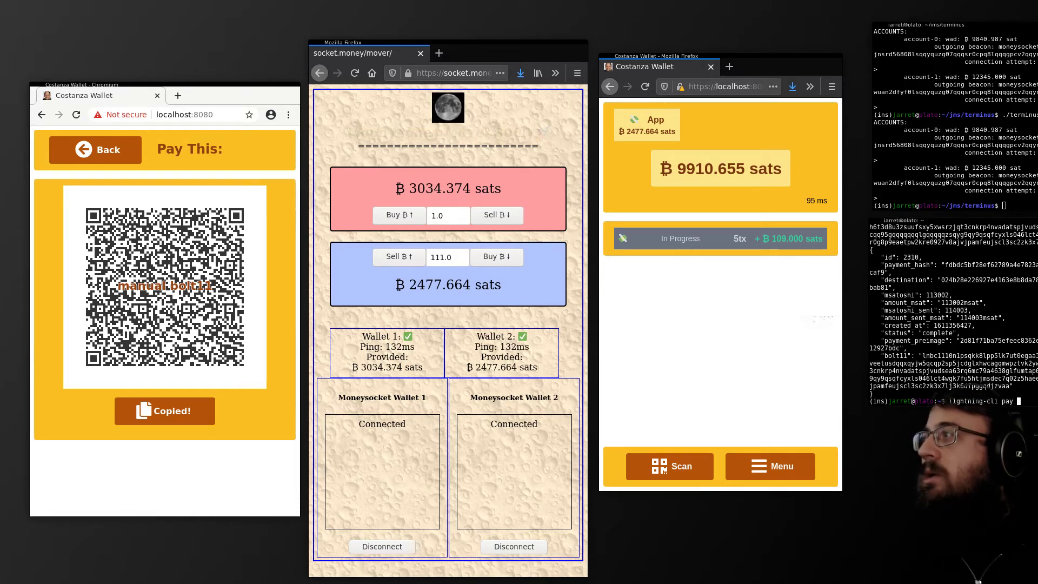
{"action": "key", "text": "ctrl+shift+v"}
{"action": "key", "text": "Return"}
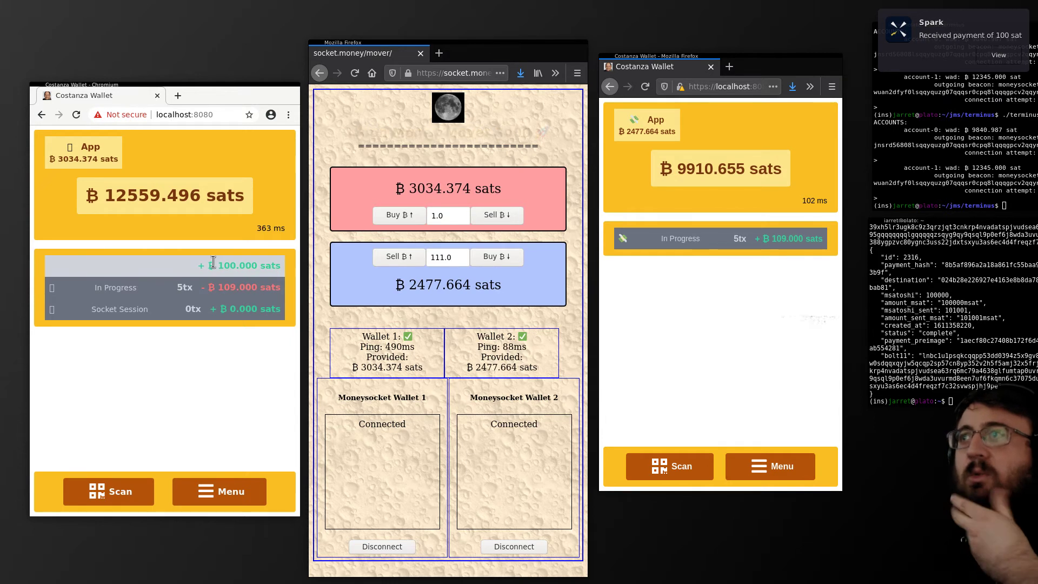
- Examine the available balance and the send and receive permissions on the Chromium wallet's manual invoice page, and return to its home view
{"action": "left_click", "coordinate": [219, 491]}
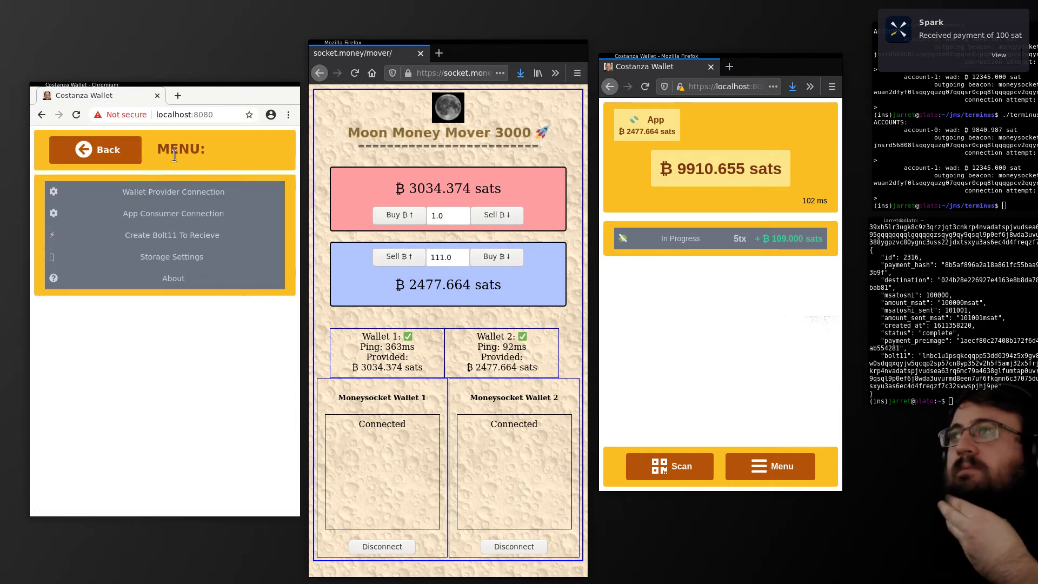
{"action": "left_click", "coordinate": [186, 240]}
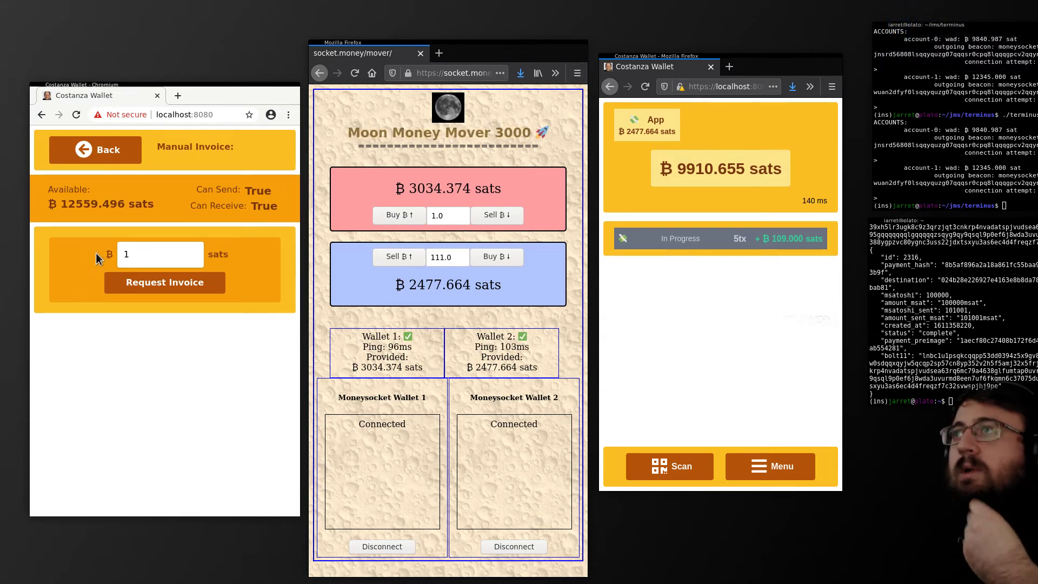
{"action": "left_click_drag", "start_coordinate": [41, 201], "coordinate": [133, 210]}
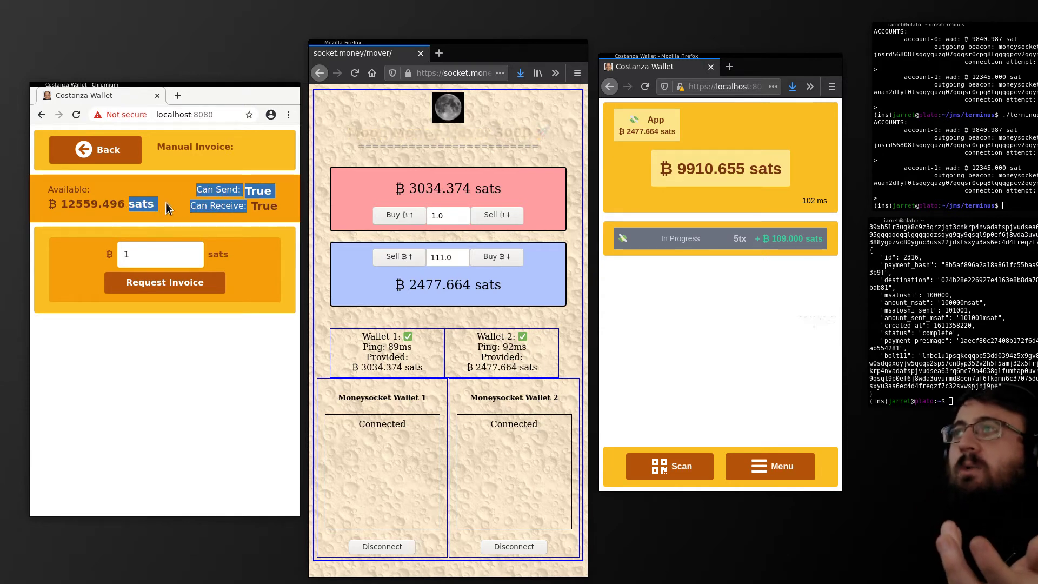
{"action": "left_click", "coordinate": [198, 185]}
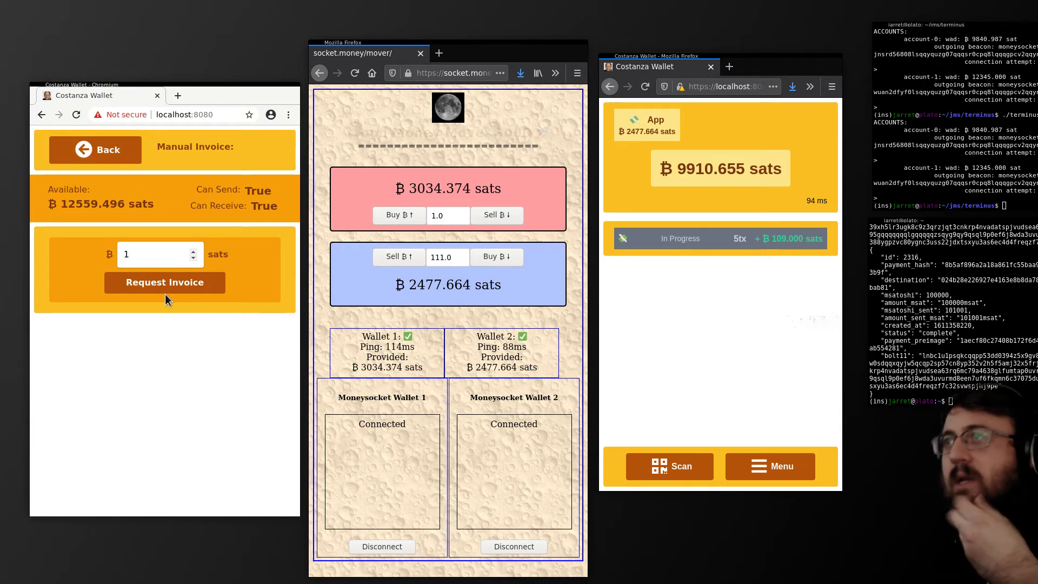
{"action": "left_click", "coordinate": [95, 147]}
{"action": "left_click", "coordinate": [95, 147]}
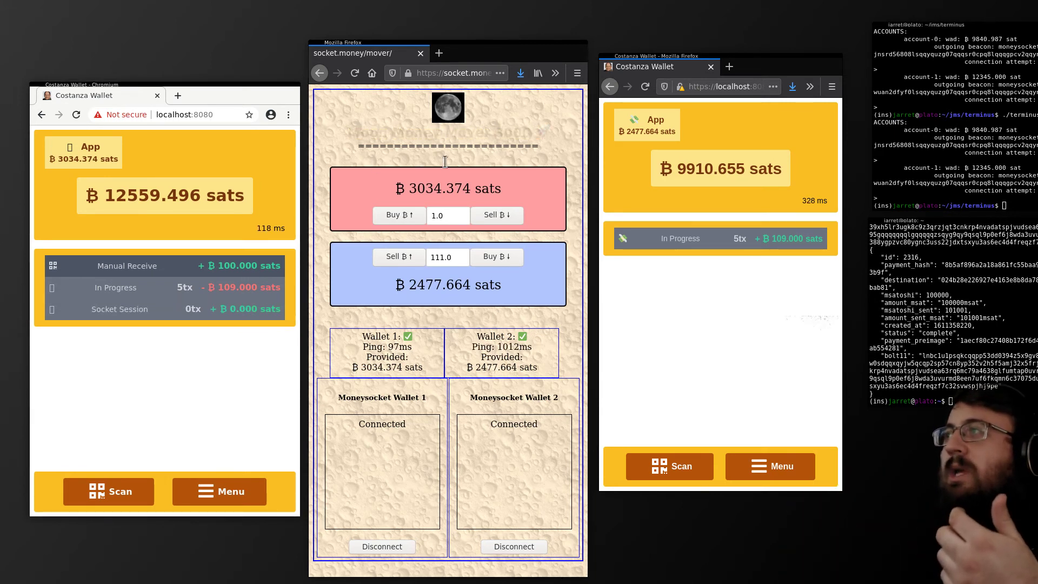
{"action": "left_click_drag", "start_coordinate": [551, 308], "coordinate": [303, 135]}
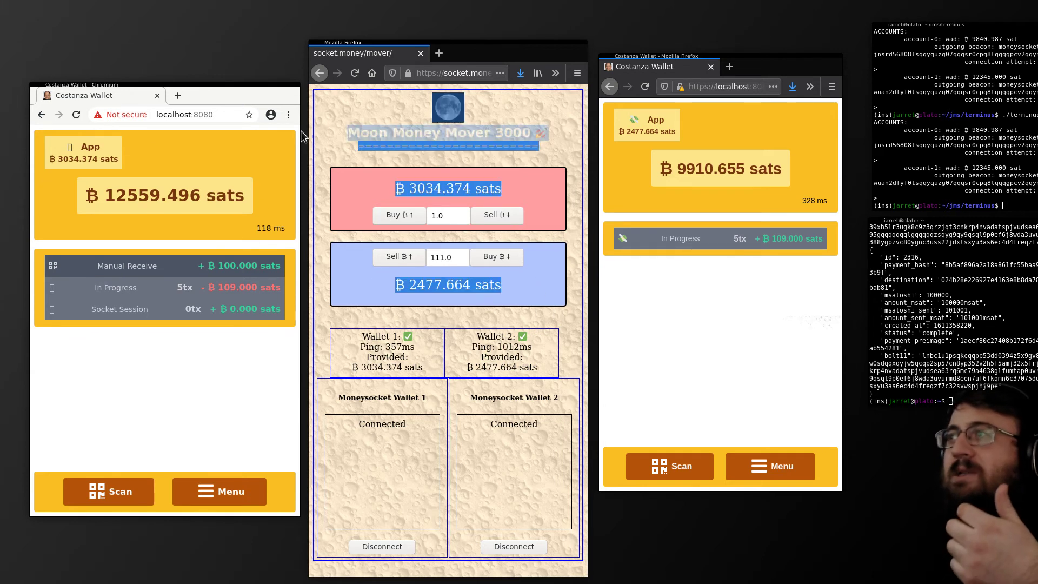
{"action": "left_click", "coordinate": [364, 177]}
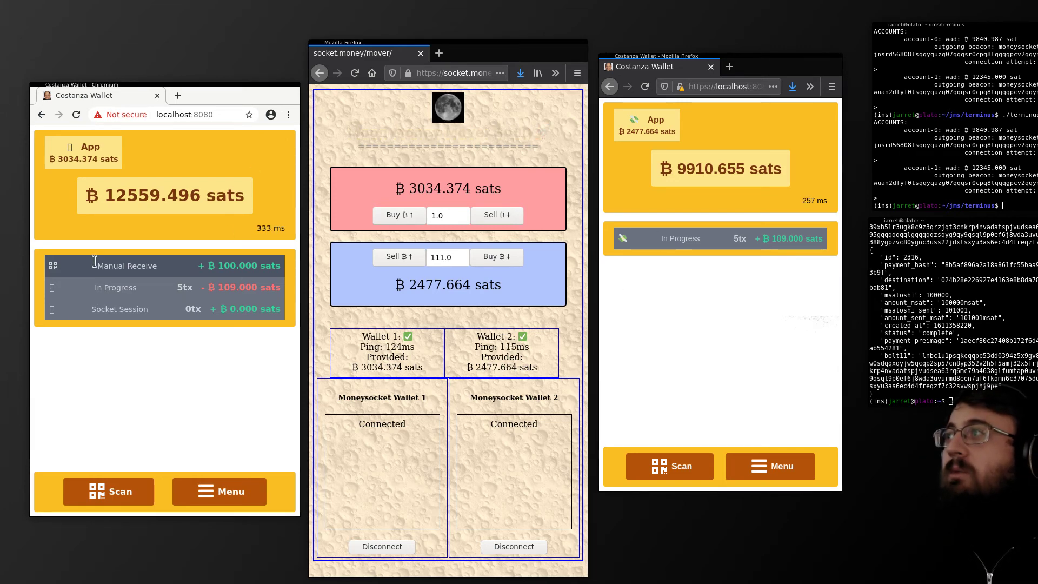
- Switch to the Sparkshot.io window, place the Firefox wallet beside it, and open the Dog and wolf drawing enlarged
{"action": "left_click_drag", "start_coordinate": [142, 583], "coordinate": [241, 259]}
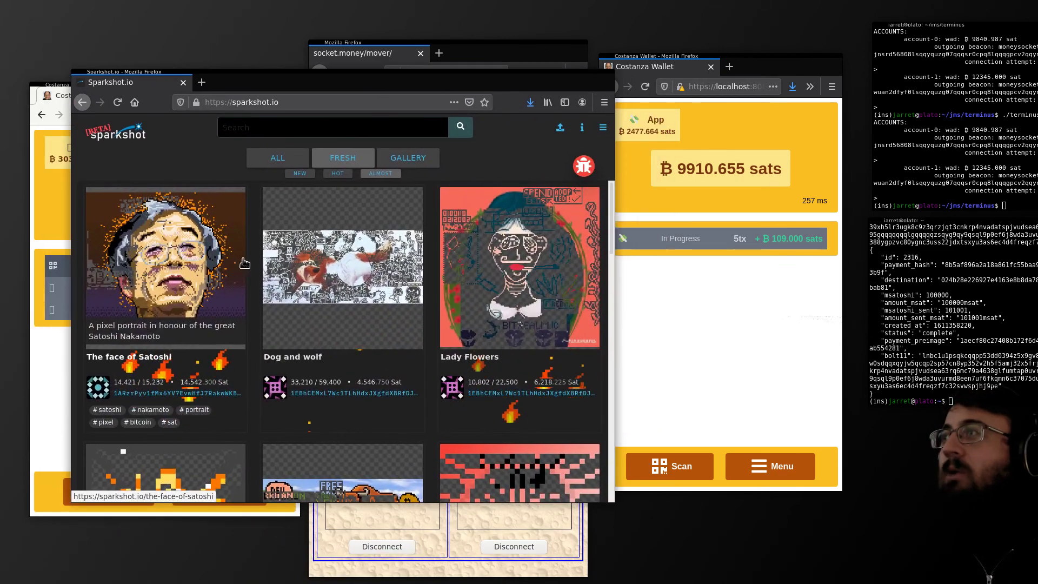
{"action": "left_click_drag", "start_coordinate": [821, 362], "coordinate": [866, 382]}
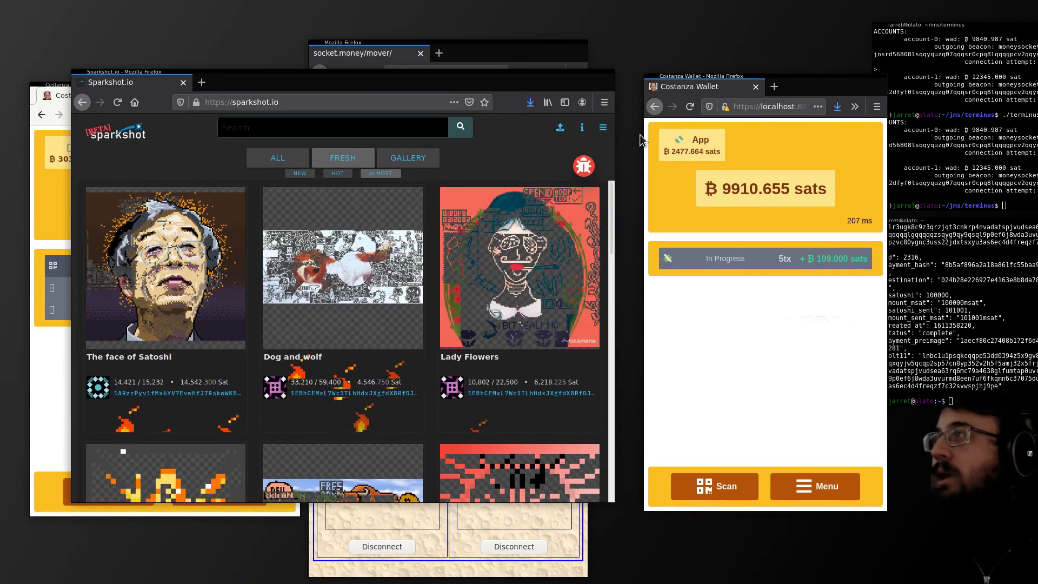
{"action": "left_click_drag", "start_coordinate": [749, 403], "coordinate": [772, 427]}
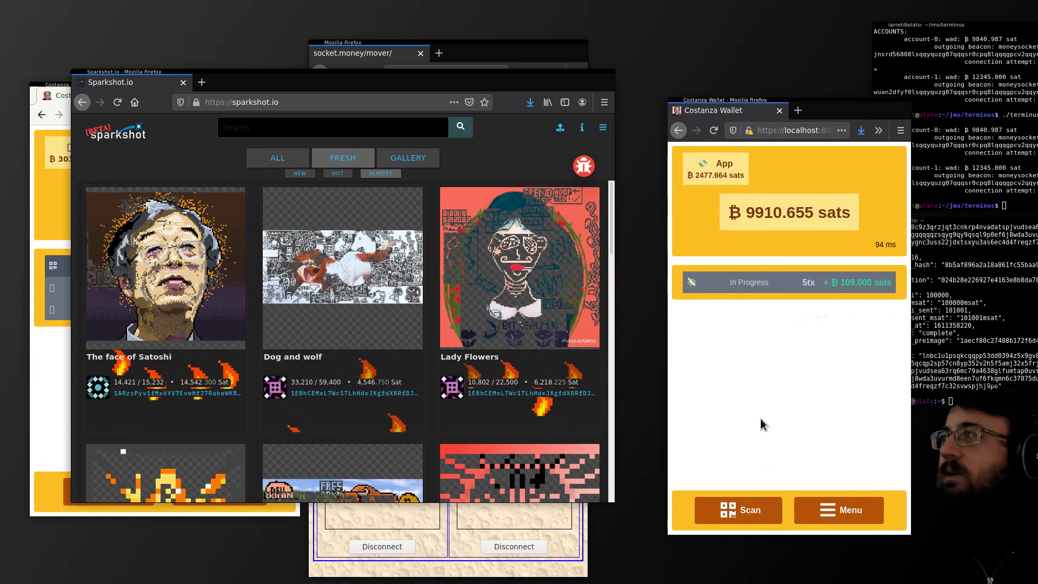
{"action": "mouse_move", "coordinate": [272, 278]}
{"action": "left_mouse_down"}
{"action": "mouse_move", "coordinate": [325, 259]}
{"action": "mouse_move", "coordinate": [273, 278]}
{"action": "mouse_move", "coordinate": [283, 278]}
{"action": "left_mouse_up"}
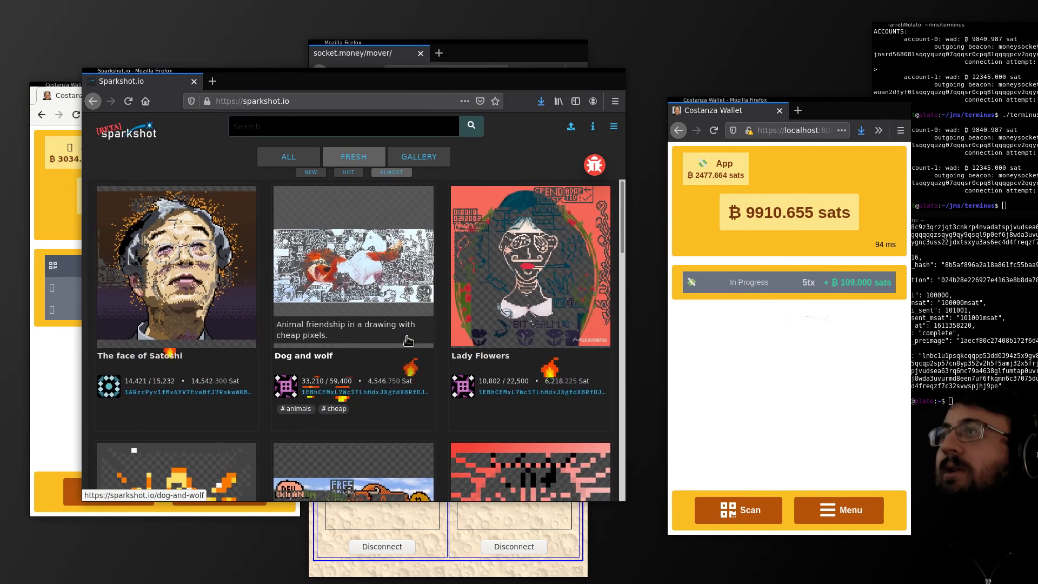
{"action": "left_click", "coordinate": [335, 270]}
{"action": "scroll", "coordinate": [385, 222], "scroll_direction": "up", "scroll_amount": 5}
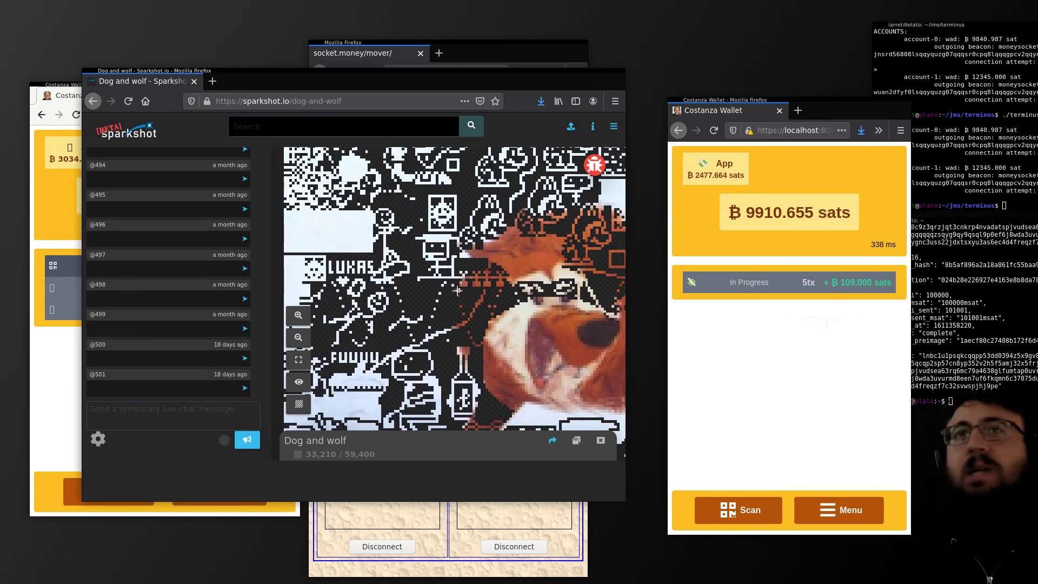
- Examine the user, artist and payments settings of Sparkshot.io, and return to the Dog and wolf drawing
{"action": "left_click", "coordinate": [614, 126]}
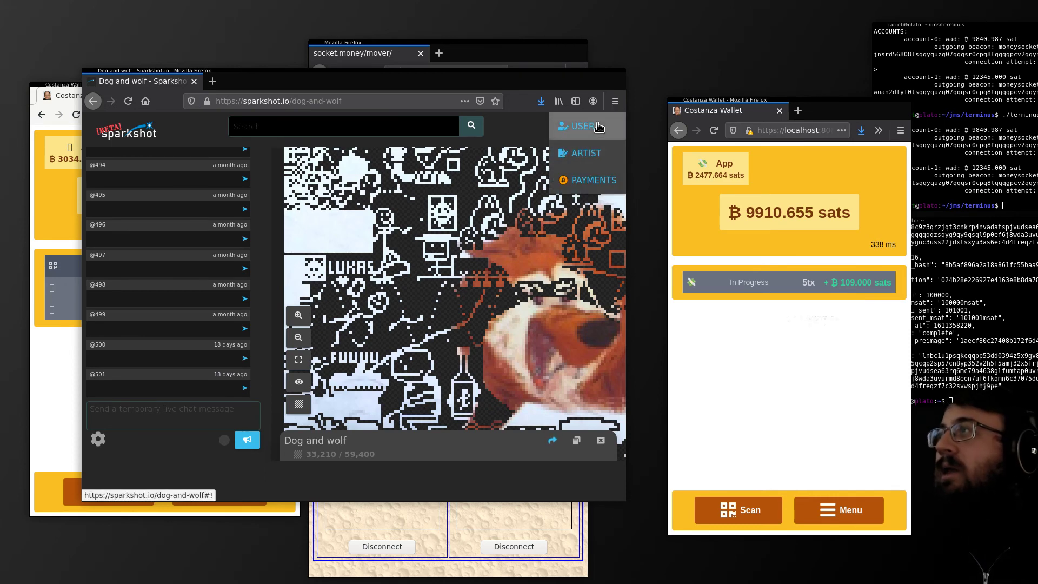
{"action": "left_click", "coordinate": [605, 145]}
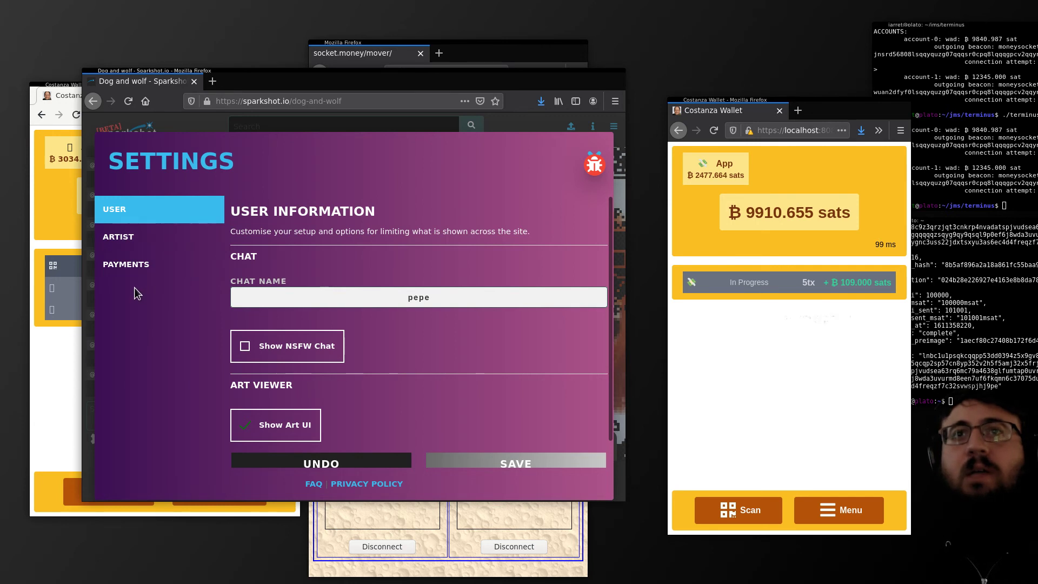
{"action": "left_click", "coordinate": [125, 241]}
{"action": "left_click", "coordinate": [133, 264]}
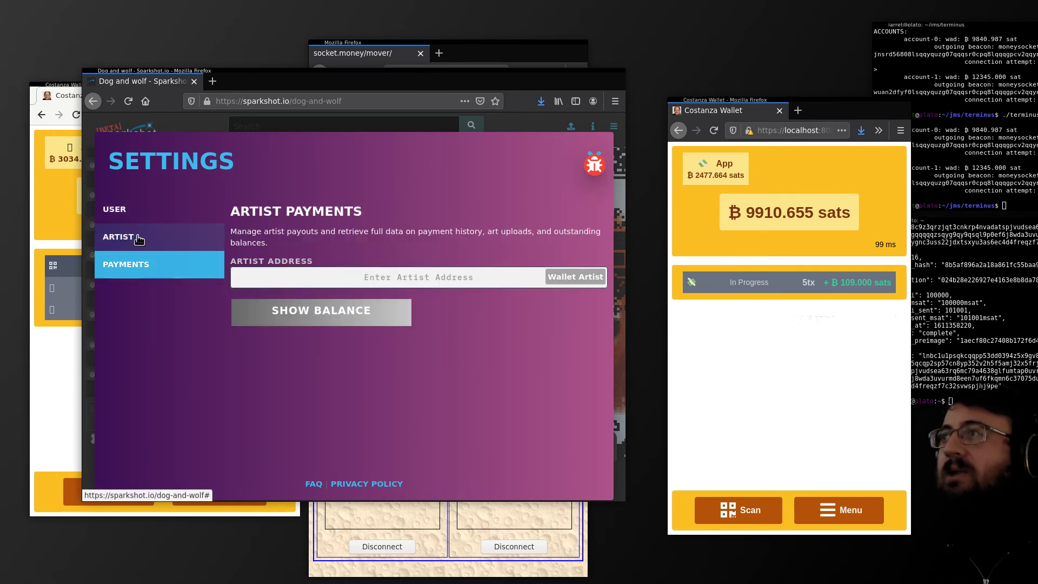
{"action": "left_click", "coordinate": [142, 214]}
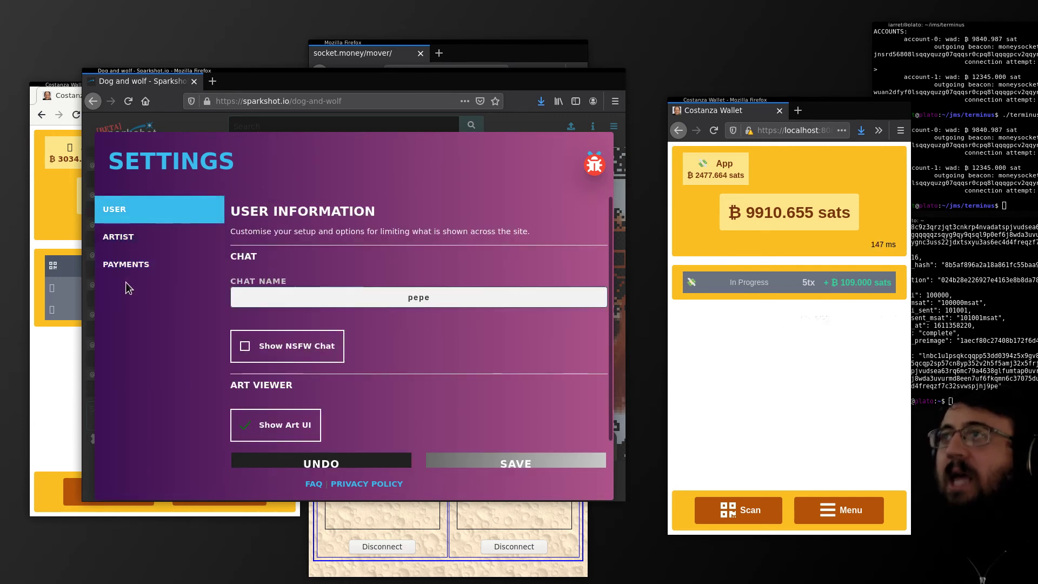
{"action": "left_click", "coordinate": [599, 154]}
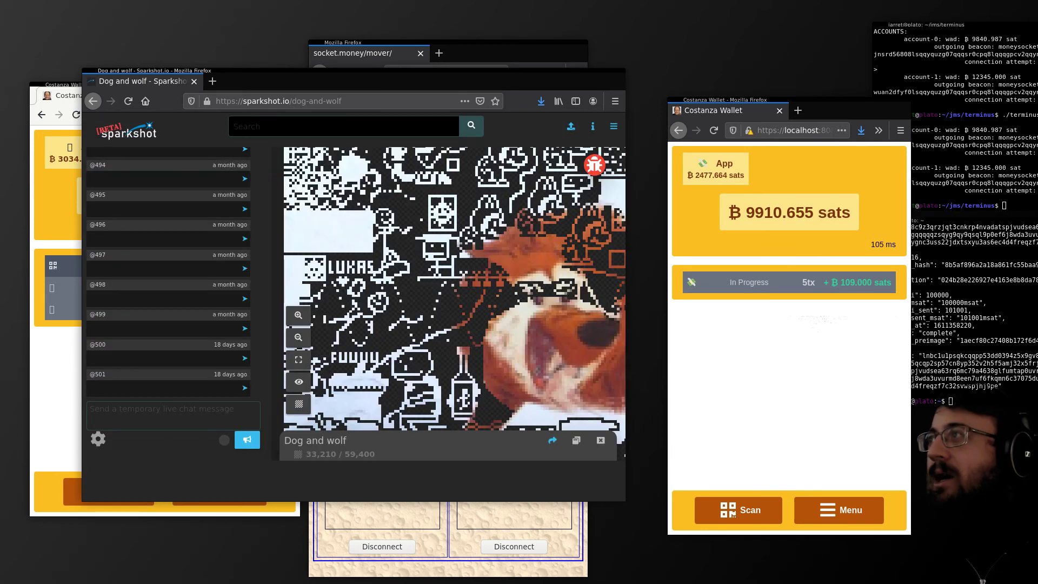
- Disconnect the app from the Firefox Costanza Wallet and open its app connection page
{"action": "left_click", "coordinate": [715, 169]}
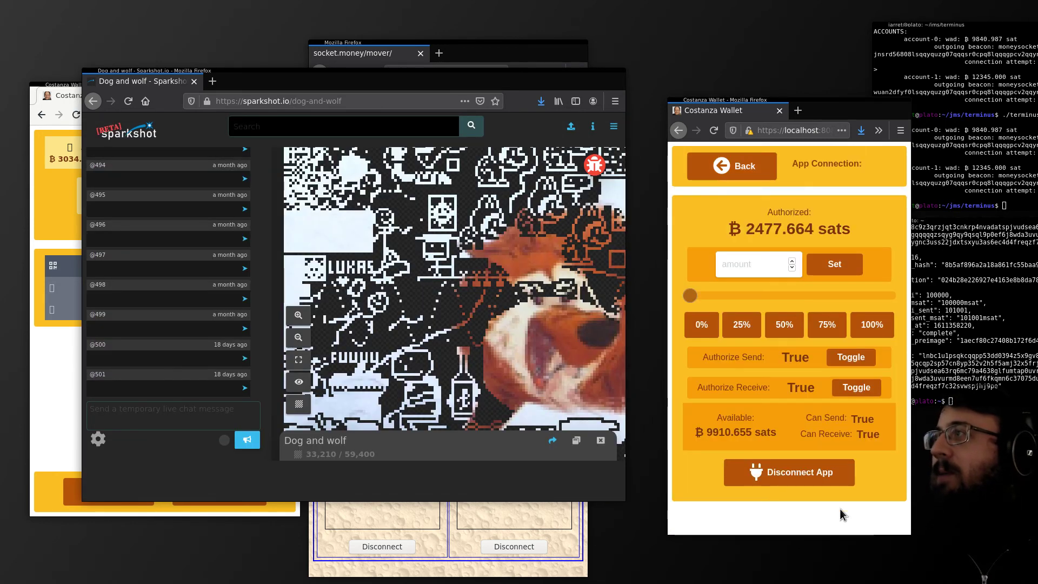
{"action": "left_click", "coordinate": [810, 473]}
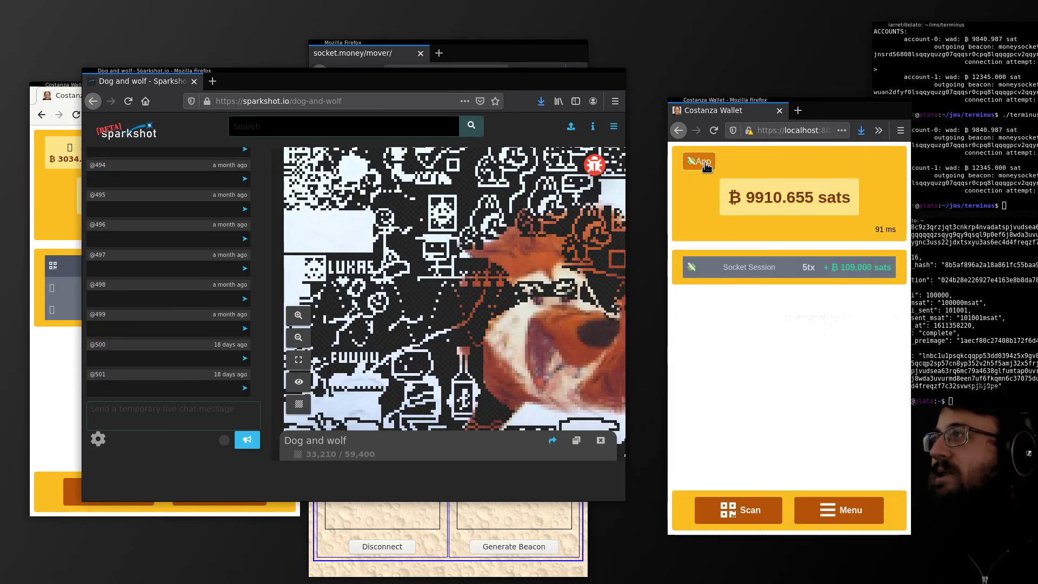
{"action": "left_click", "coordinate": [689, 171]}
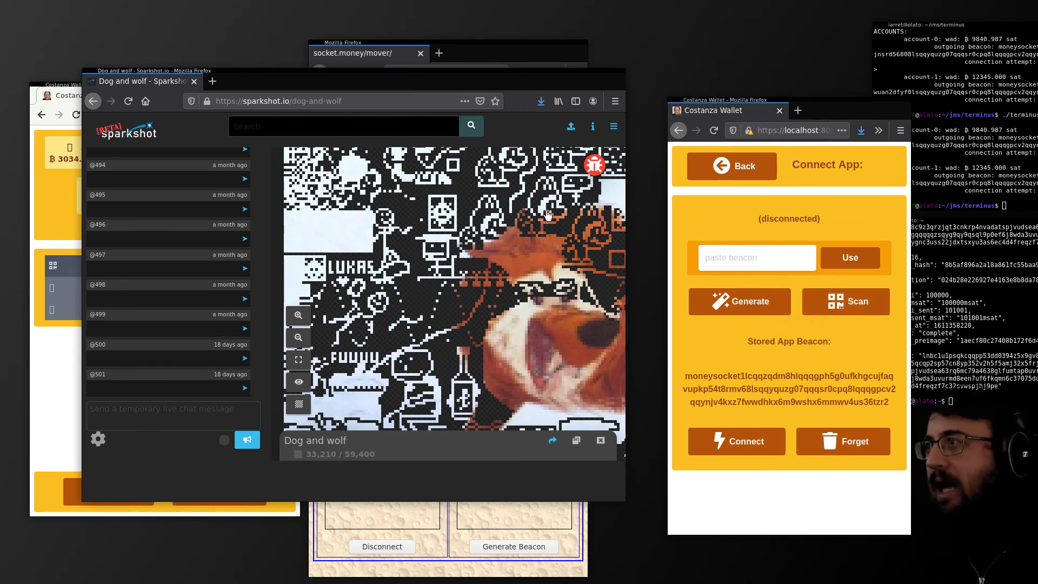
- Paint a freehand shape of about 78 pixels in the dark area beside the bottle in the Dog and wolf drawing
{"action": "scroll", "coordinate": [473, 378], "scroll_direction": "up", "scroll_amount": 3}
{"action": "left_click", "coordinate": [360, 281]}
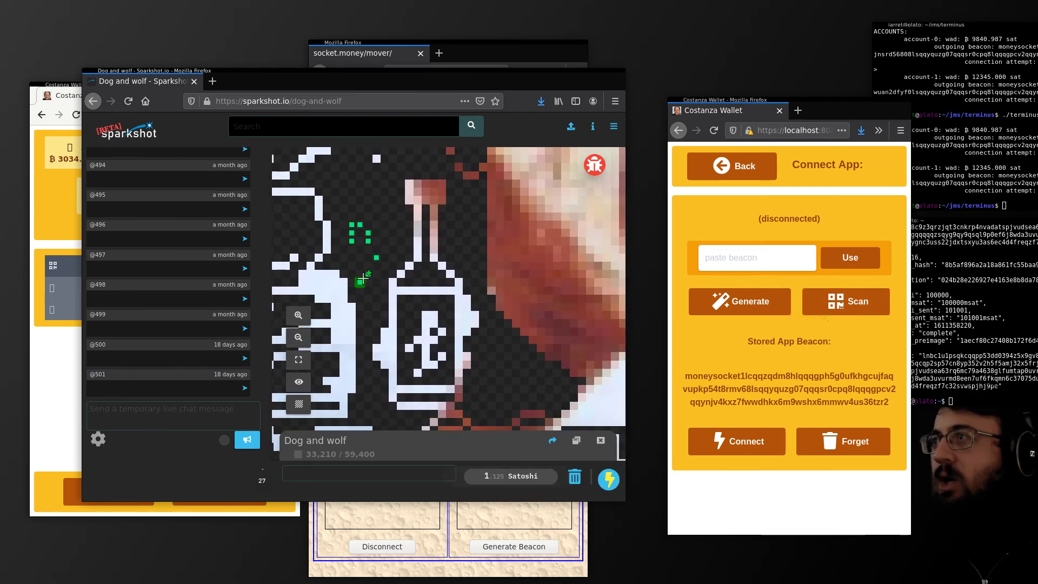
{"action": "left_click", "coordinate": [368, 266]}
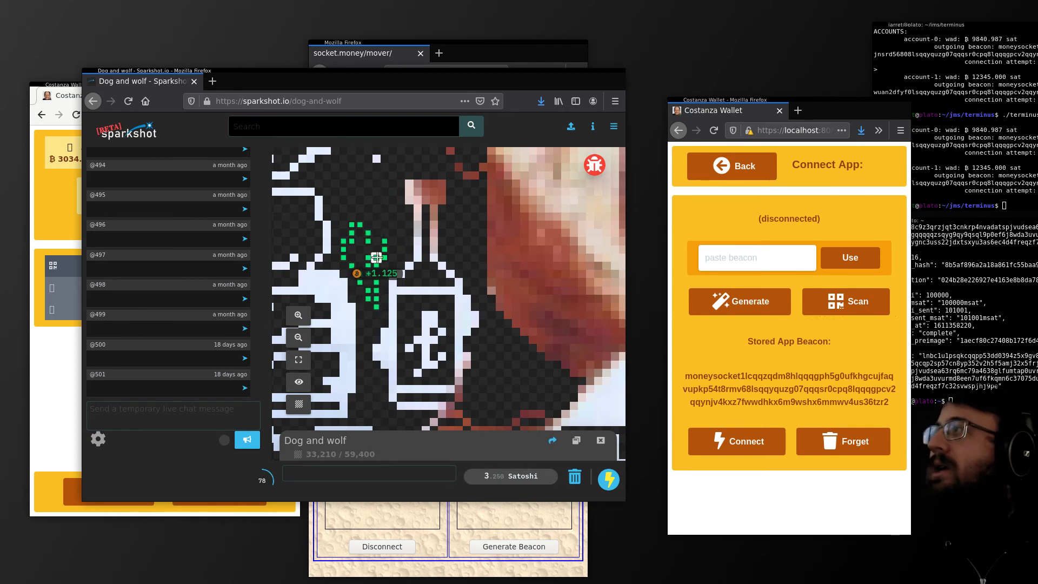
{"action": "scroll", "coordinate": [376, 257], "scroll_direction": "down", "scroll_amount": 3}
- Return the Firefox wallet to its home view and rearrange the Sparkshot, terminal and wallet windows with the wallet in front
{"action": "left_click", "coordinate": [703, 167]}
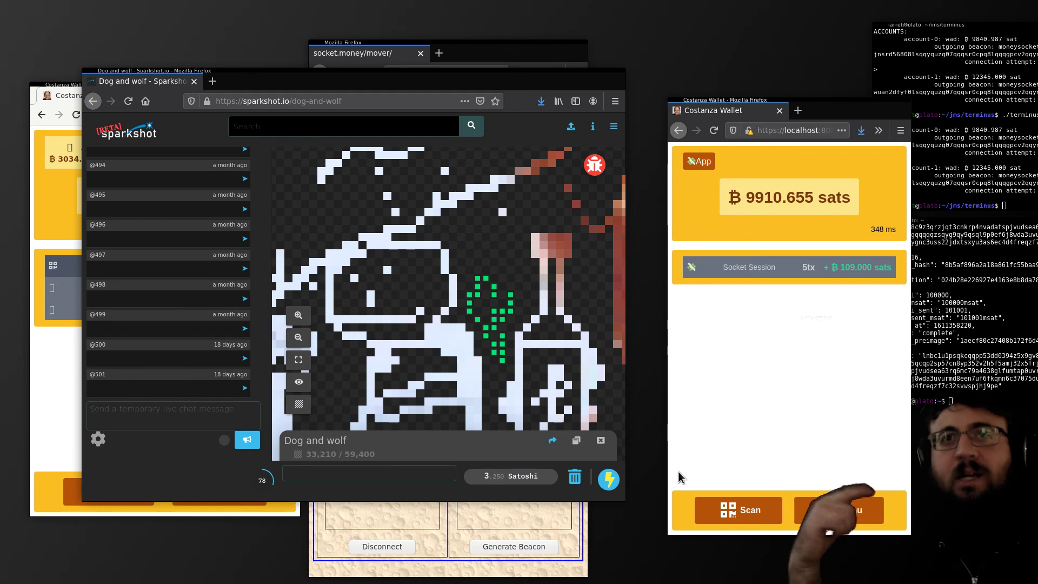
{"action": "mouse_move", "coordinate": [383, 329]}
{"action": "left_mouse_down"}
{"action": "mouse_move", "coordinate": [384, 299]}
{"action": "mouse_move", "coordinate": [397, 323]}
{"action": "mouse_move", "coordinate": [388, 323]}
{"action": "left_mouse_up"}
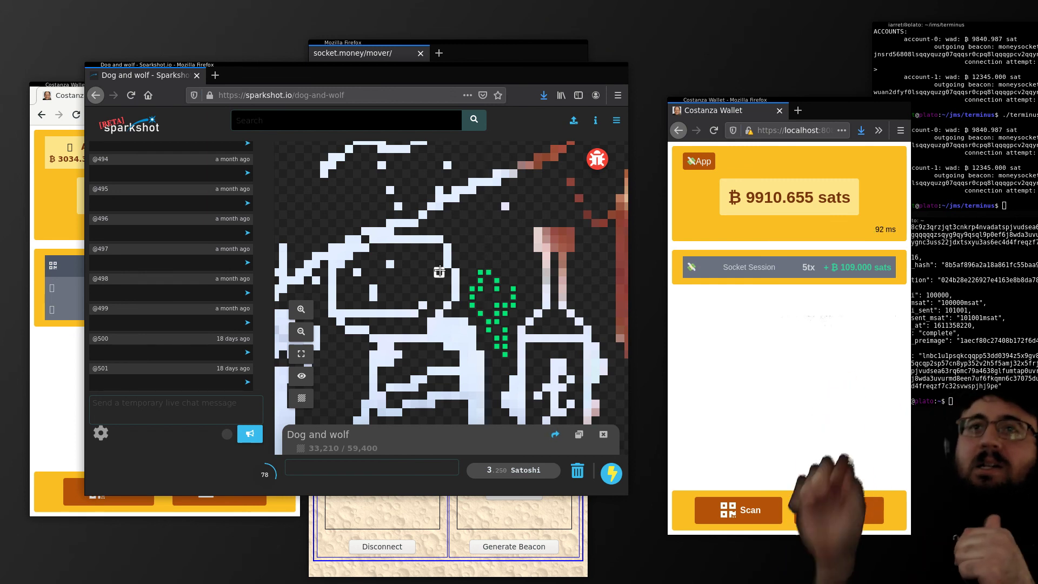
{"action": "left_click_drag", "start_coordinate": [1035, 126], "coordinate": [976, 133]}
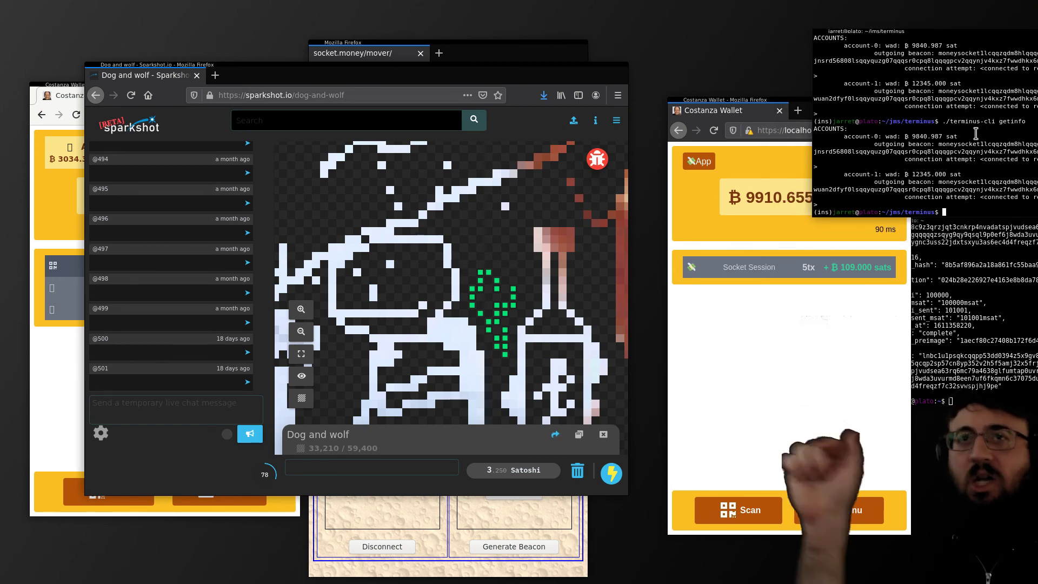
{"action": "left_click_drag", "start_coordinate": [857, 350], "coordinate": [771, 339]}
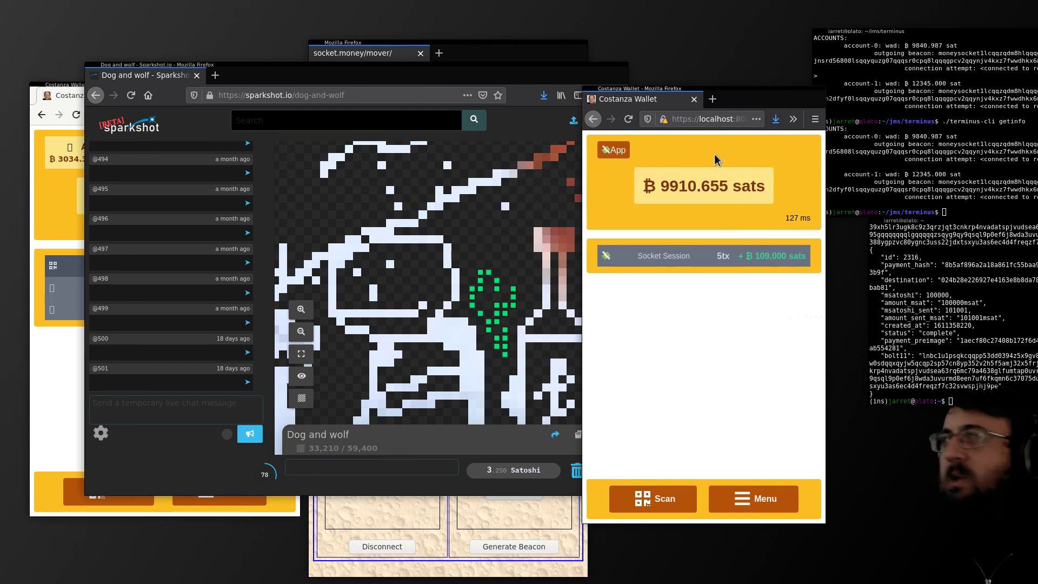
- Open socket.money/wallet/ in a new tab of the Firefox wallet window
{"action": "left_click", "coordinate": [714, 97]}
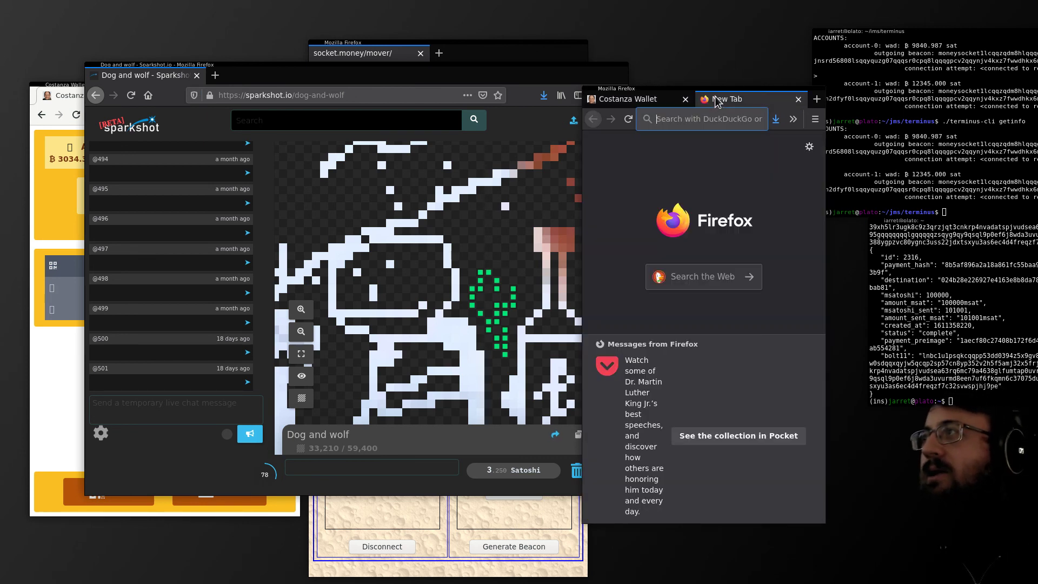
{"action": "type", "text": "socket.money/wallet/"}
{"action": "key", "text": "Return"}
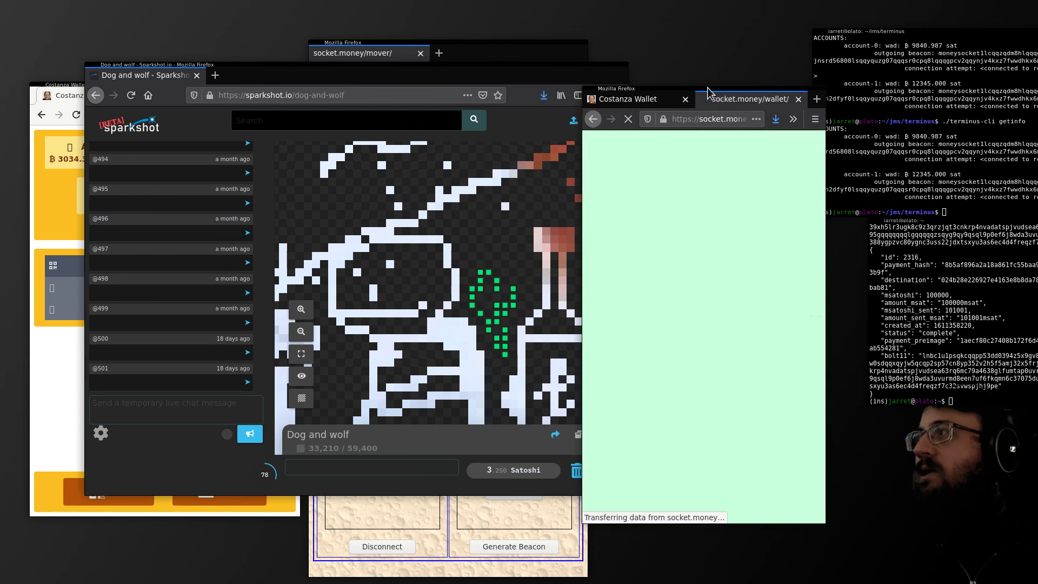
- Compare the Costanza Wallet with the Moneysocket Web Wallet, and bring the Sparkshot window back to the front
{"action": "left_click", "coordinate": [655, 100]}
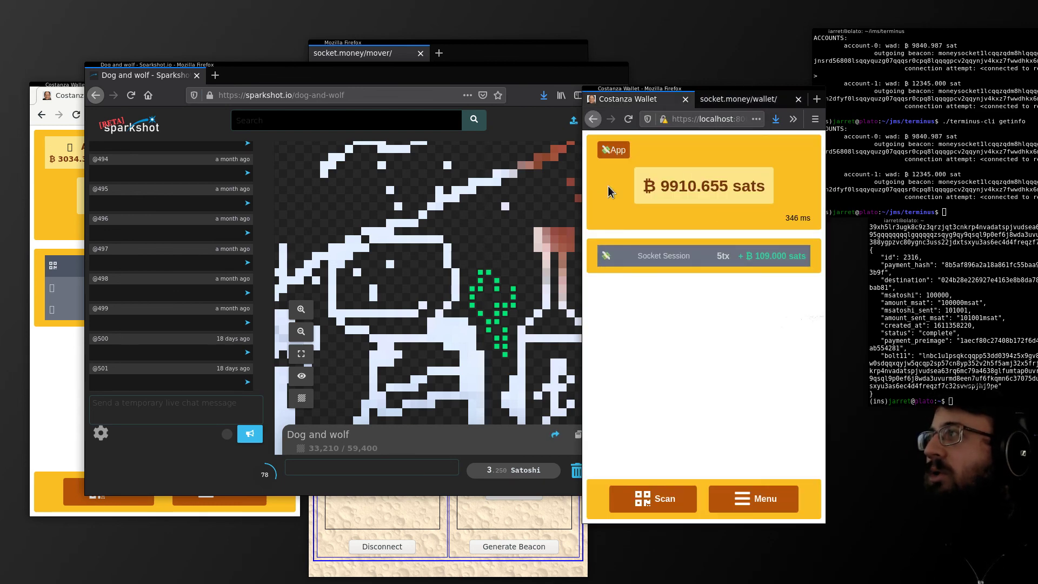
{"action": "left_click", "coordinate": [714, 101]}
{"action": "left_click", "coordinate": [645, 103]}
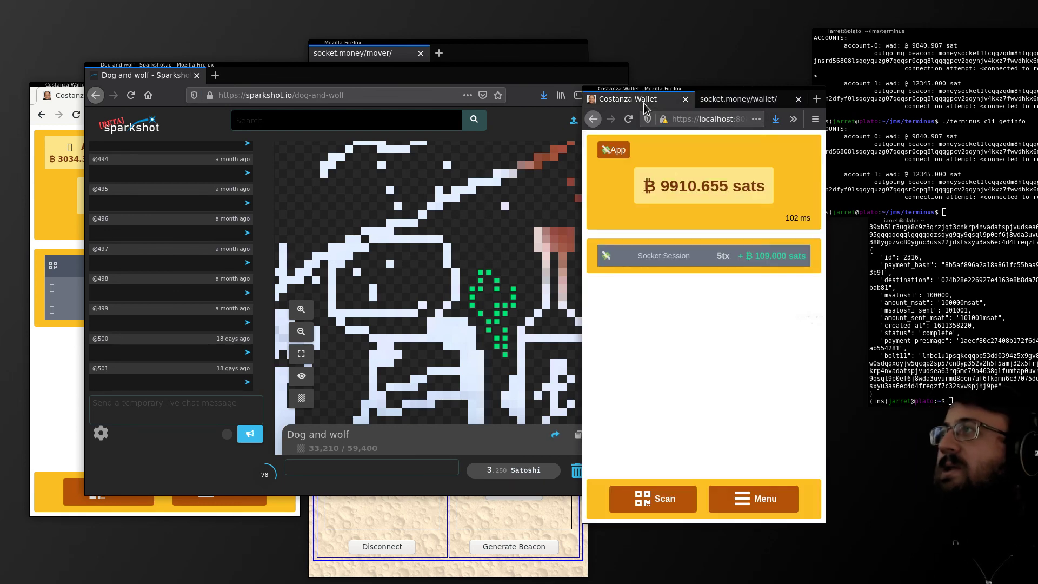
{"action": "left_click", "coordinate": [733, 100]}
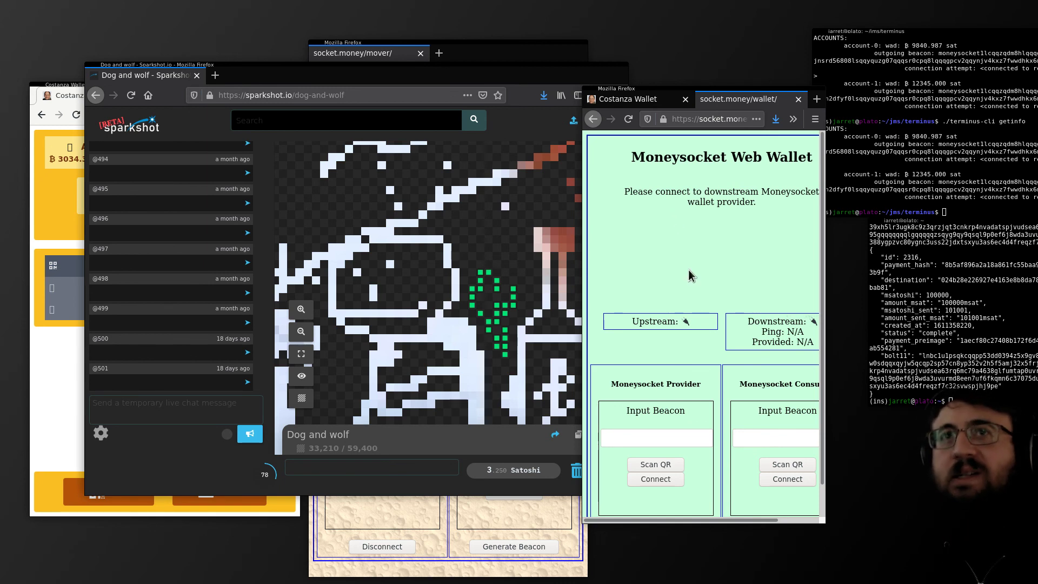
{"action": "left_click", "coordinate": [643, 100]}
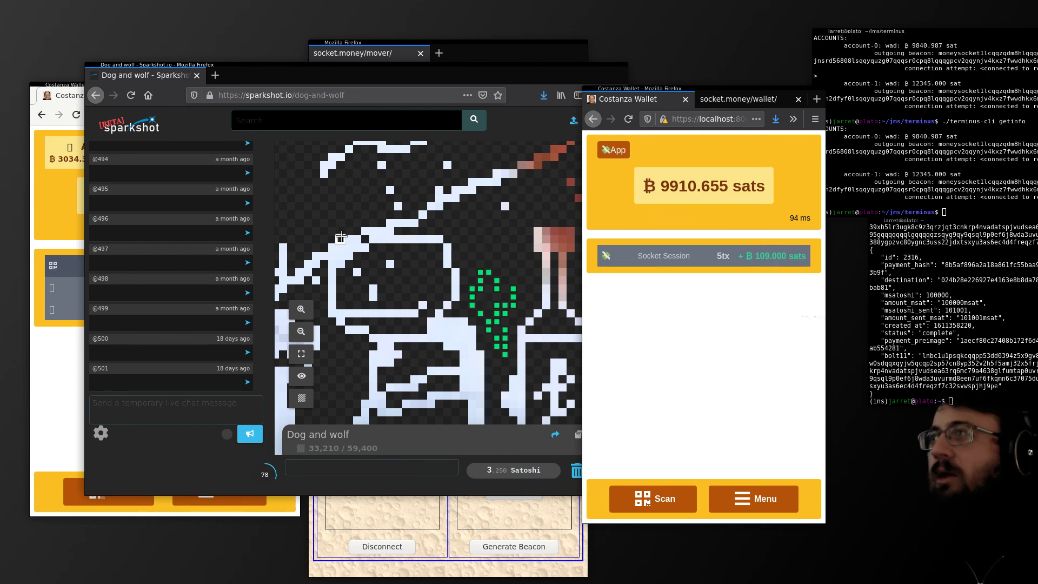
{"action": "left_click_drag", "start_coordinate": [387, 80], "coordinate": [379, 75]}
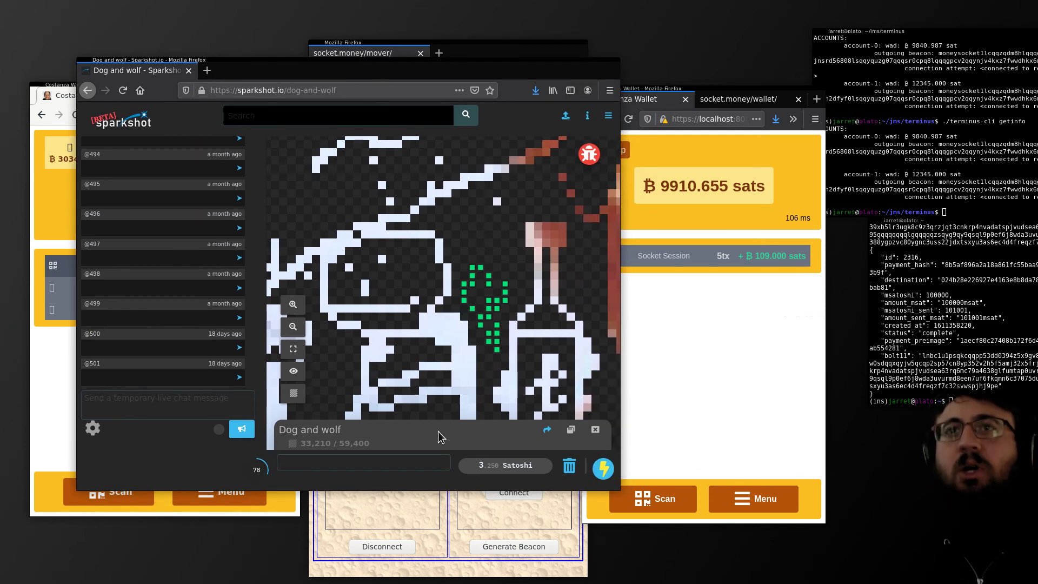